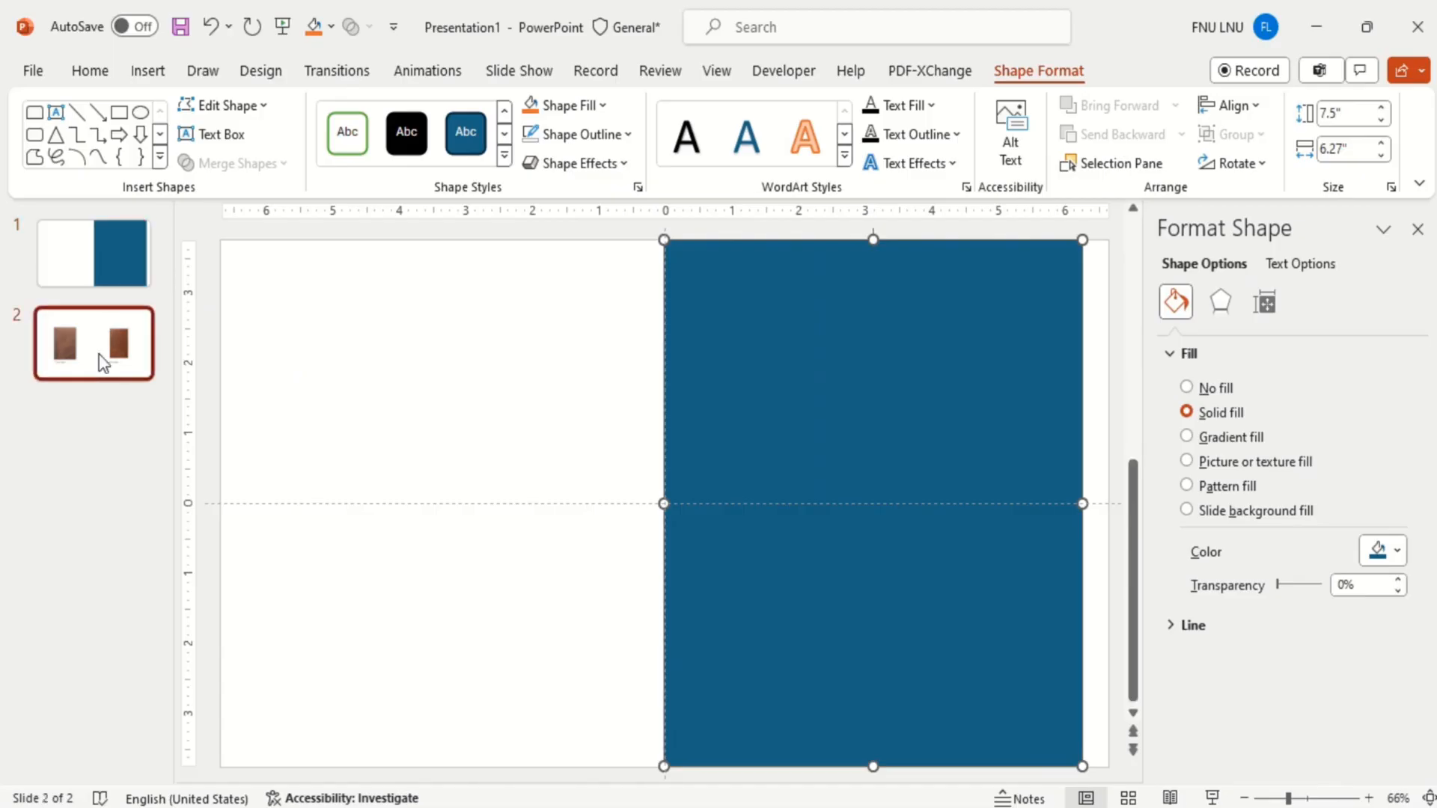
Step: Copy the outer-page leather picture from slide 2 and use it as the picture fill of slide 1's blue rectangle
{"action": "right_click", "coordinate": [449, 442]}
{"action": "left_click", "coordinate": [509, 357]}
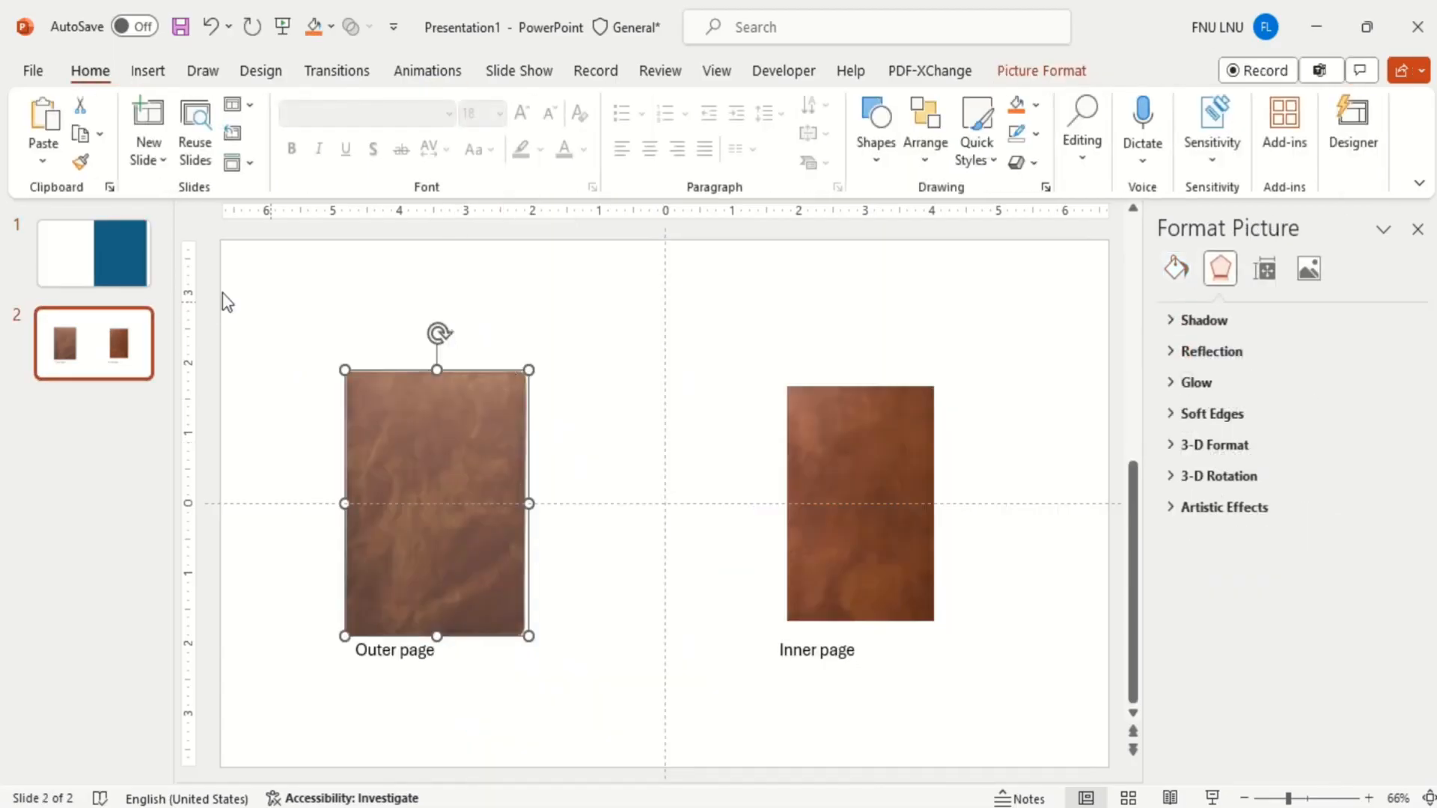
{"action": "left_click", "coordinate": [113, 262]}
{"action": "left_click", "coordinate": [734, 448]}
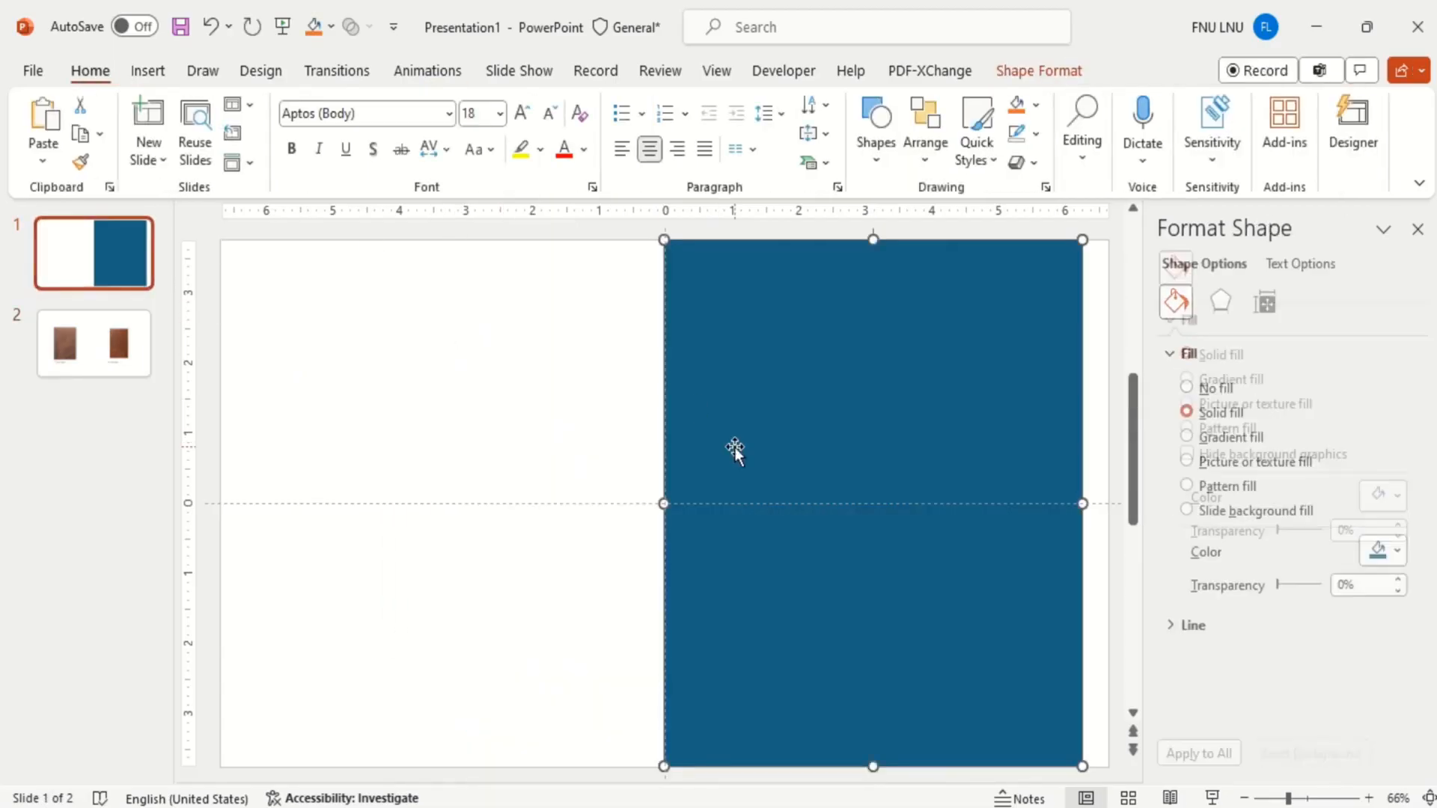
{"action": "left_click", "coordinate": [1220, 465]}
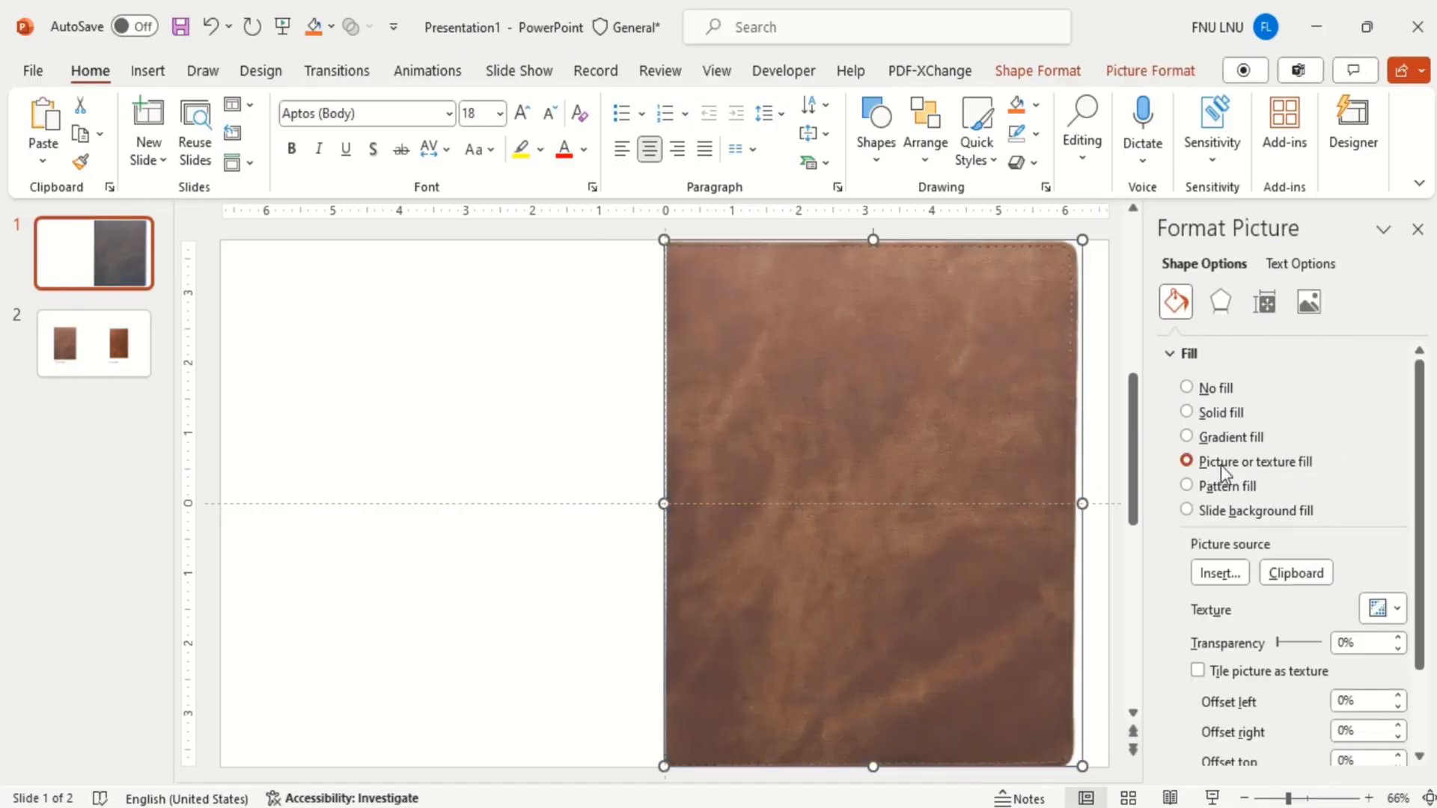
Step: Draw a small rectangle about 0.44" wide near the upper spine-side corner of the leather cover
{"action": "left_click", "coordinate": [887, 156]}
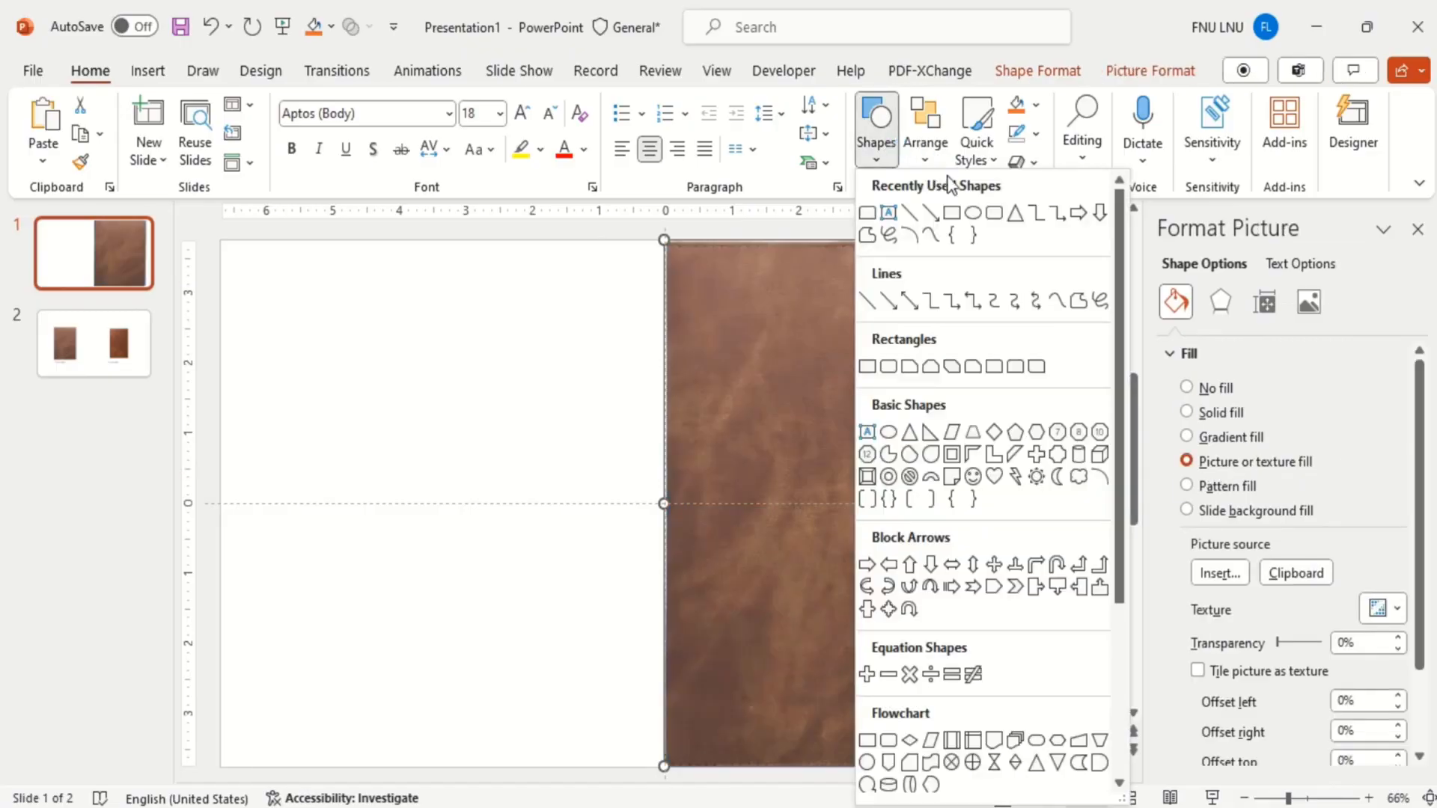
{"action": "left_click", "coordinate": [952, 214]}
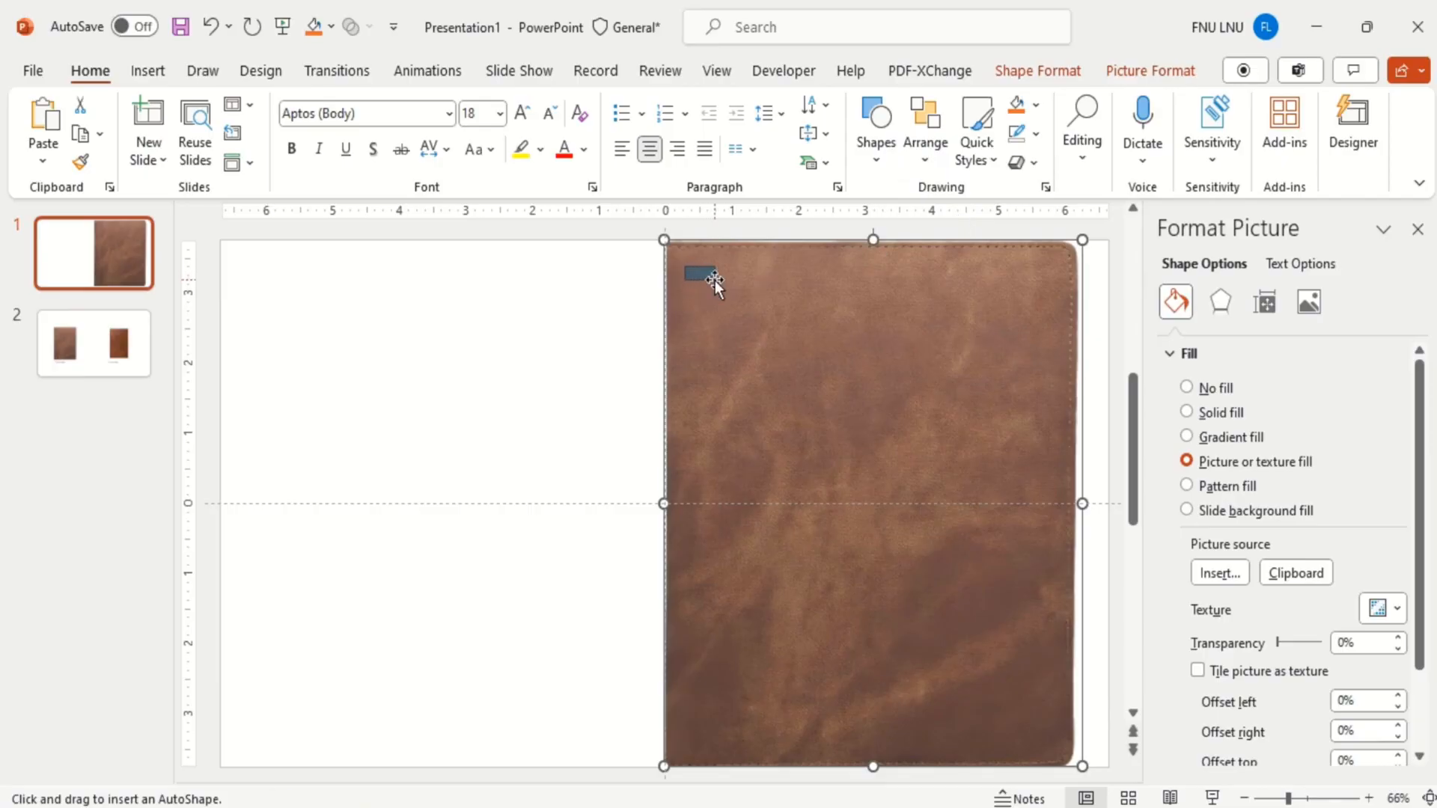
{"action": "left_click_drag", "start_coordinate": [715, 283], "coordinate": [716, 284]}
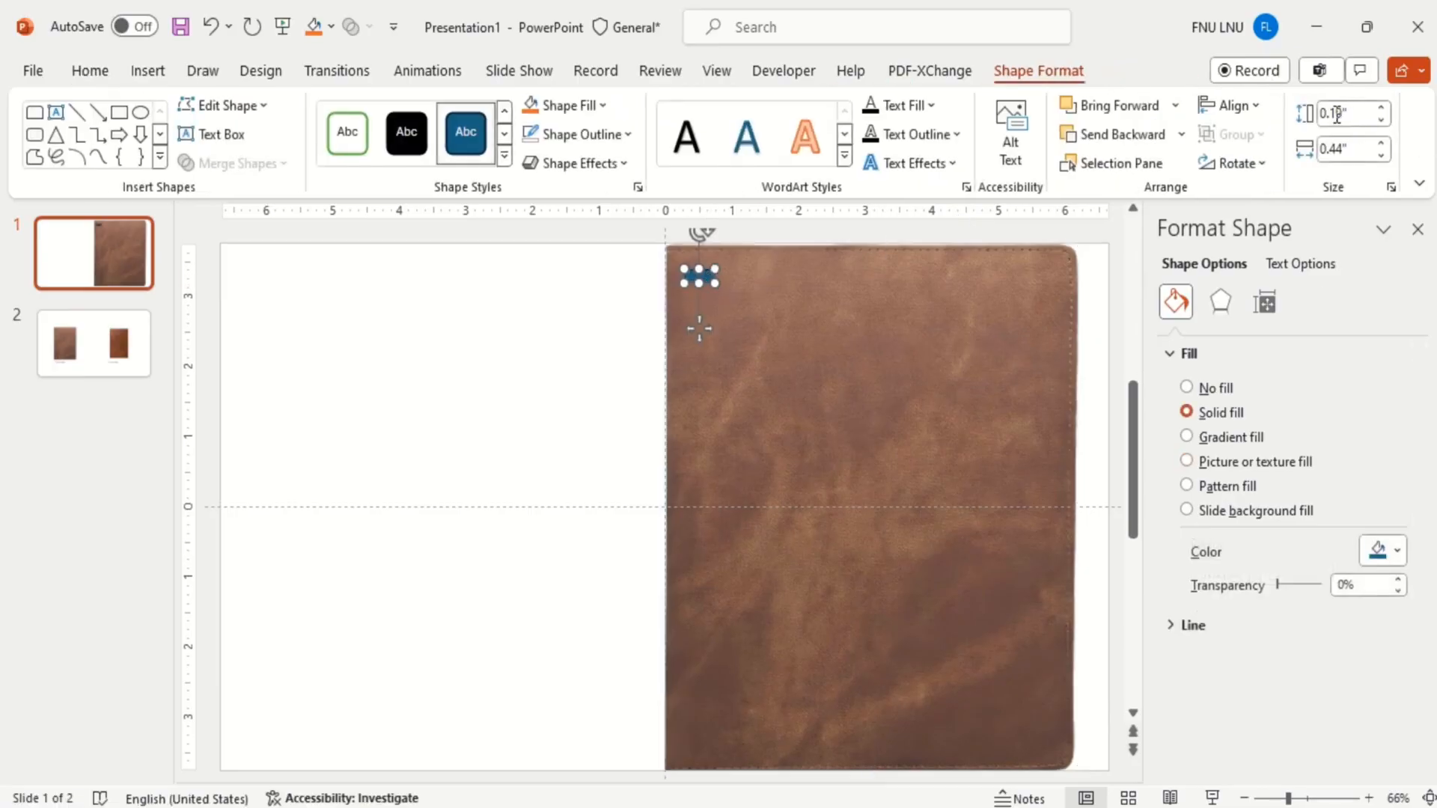
Step: Resize the small rectangle to 0.17" high and 0.3" wide
{"action": "left_click", "coordinate": [1381, 109]}
{"action": "left_click", "coordinate": [1381, 109]}
{"action": "left_click", "coordinate": [1381, 120]}
{"action": "left_click", "coordinate": [1381, 155]}
{"action": "left_click", "coordinate": [1381, 155]}
{"action": "type", "text": "1"}
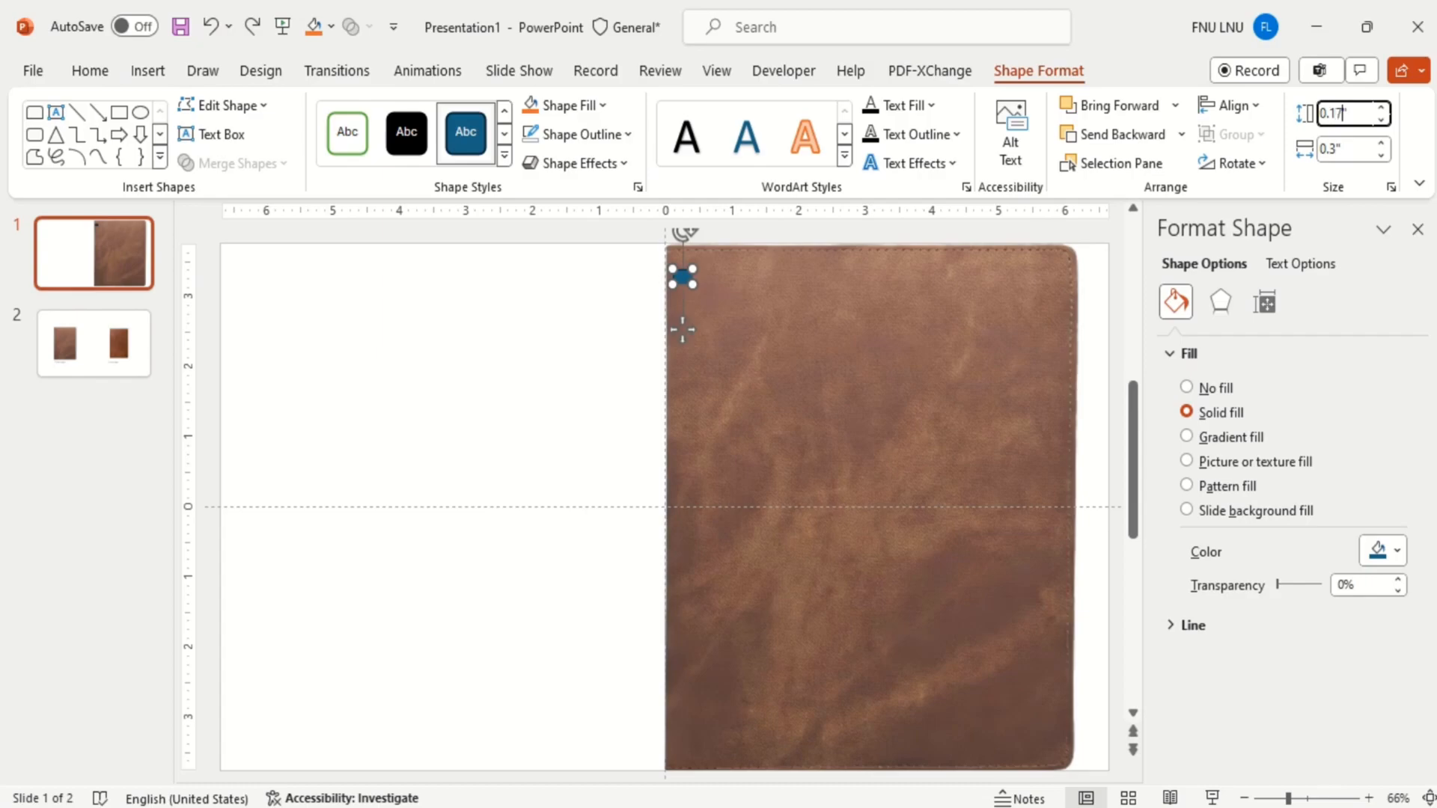
{"action": "type", "text": "7"}
{"action": "key", "text": "Return"}
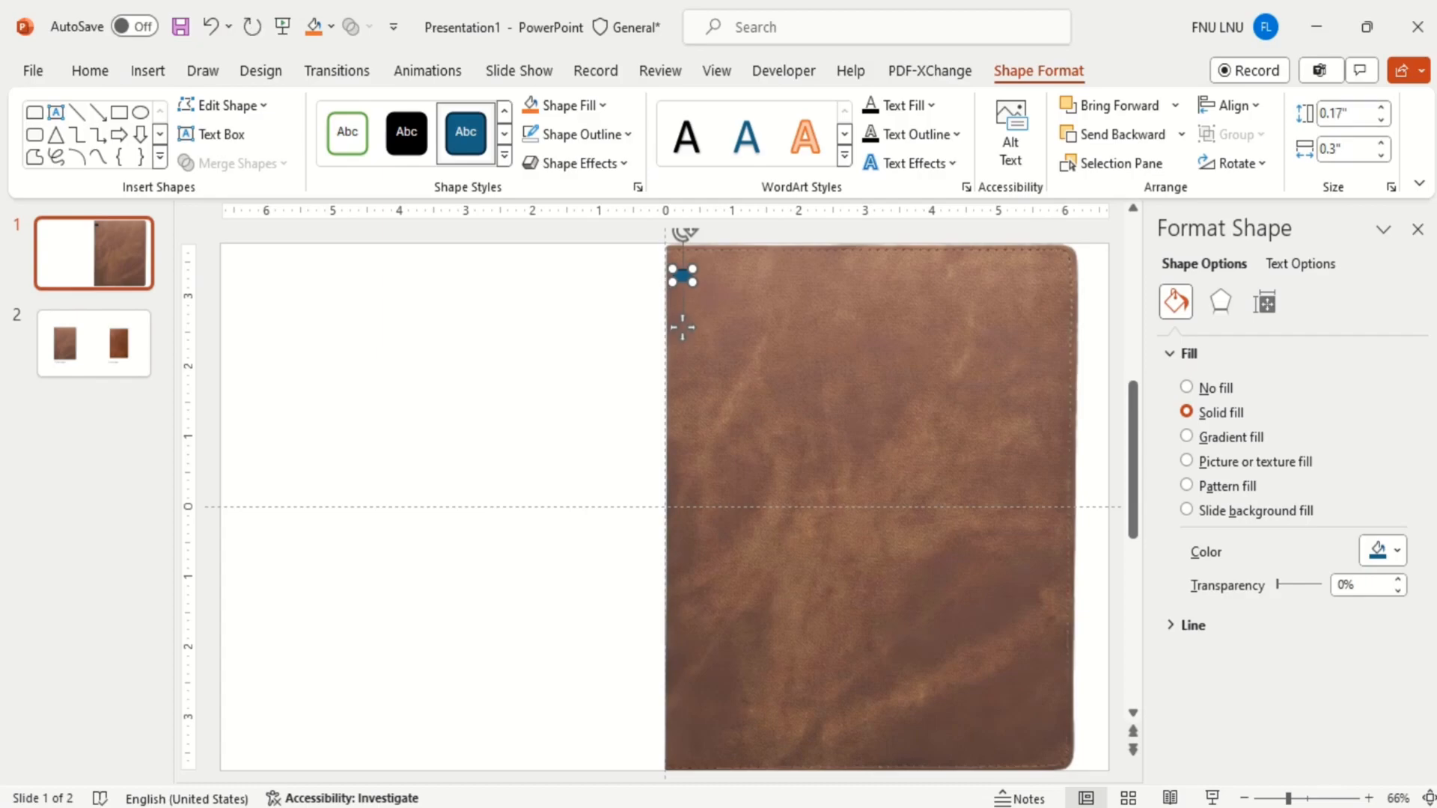
Step: Remove the small rectangle's outline and fill it with white
{"action": "left_click", "coordinate": [1197, 627]}
{"action": "left_click", "coordinate": [1218, 658]}
{"action": "left_click", "coordinate": [1395, 559]}
{"action": "left_click", "coordinate": [1267, 313]}
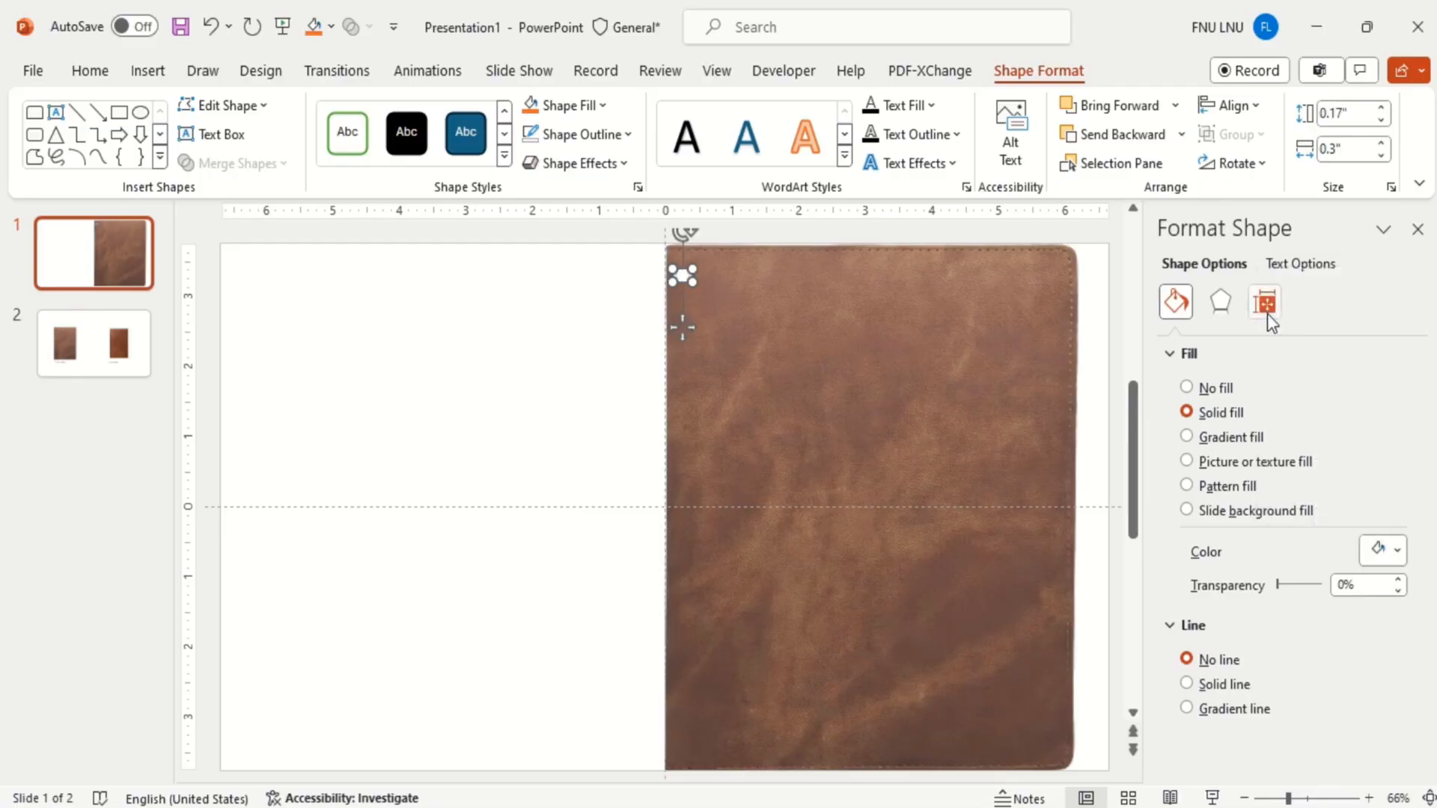
Step: Give the white rectangle an inner shadow with 5 pt blur, 225° angle and 4 pt distance, and lower the shadow's transparency
{"action": "left_click", "coordinate": [1222, 314]}
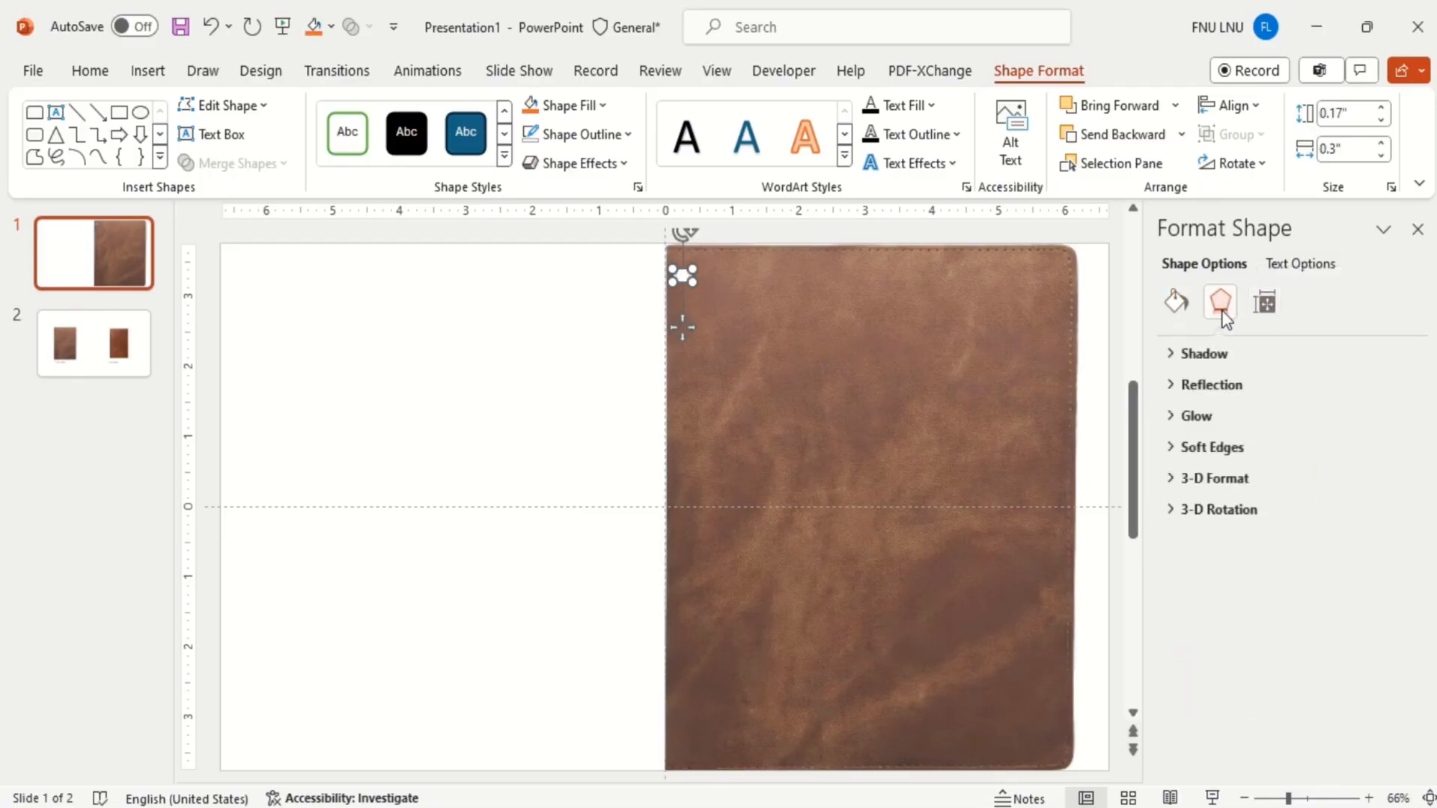
{"action": "left_click", "coordinate": [1215, 352]}
{"action": "left_click", "coordinate": [1389, 384]}
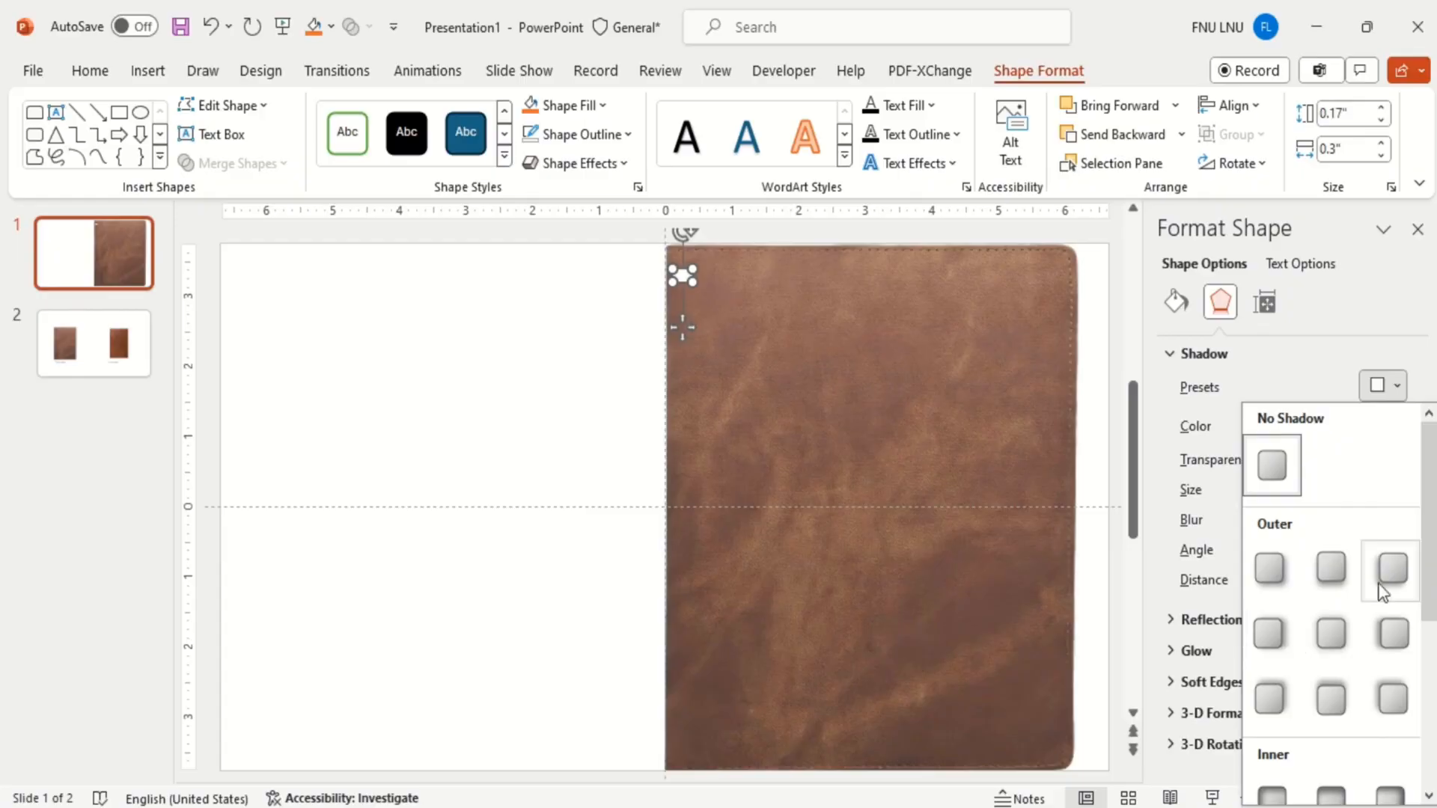
{"action": "scroll", "coordinate": [1427, 571], "scroll_direction": "down", "scroll_amount": 1}
{"action": "left_click", "coordinate": [1272, 743]}
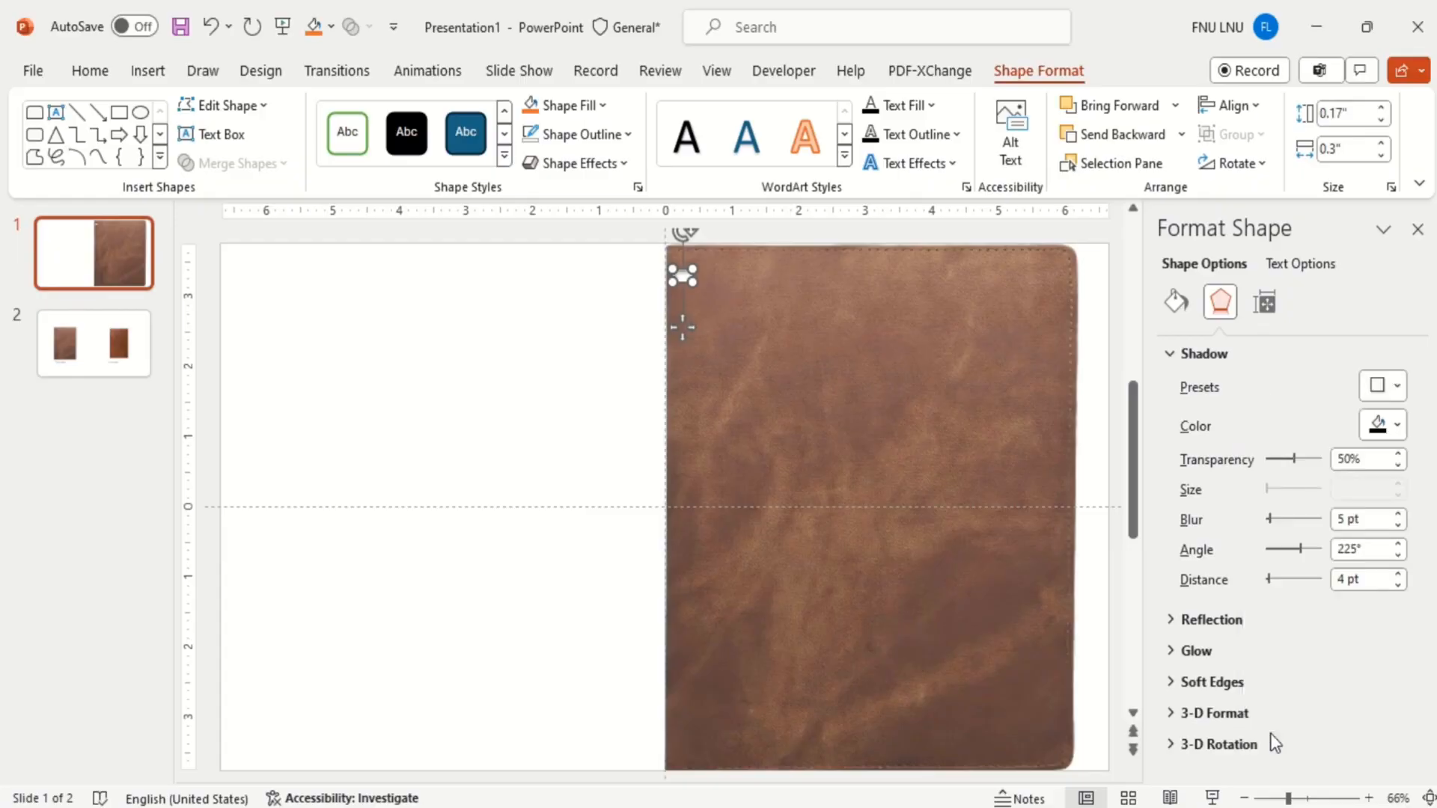
{"action": "left_click_drag", "start_coordinate": [1296, 469], "coordinate": [1287, 463]}
{"action": "left_click", "coordinate": [547, 434]}
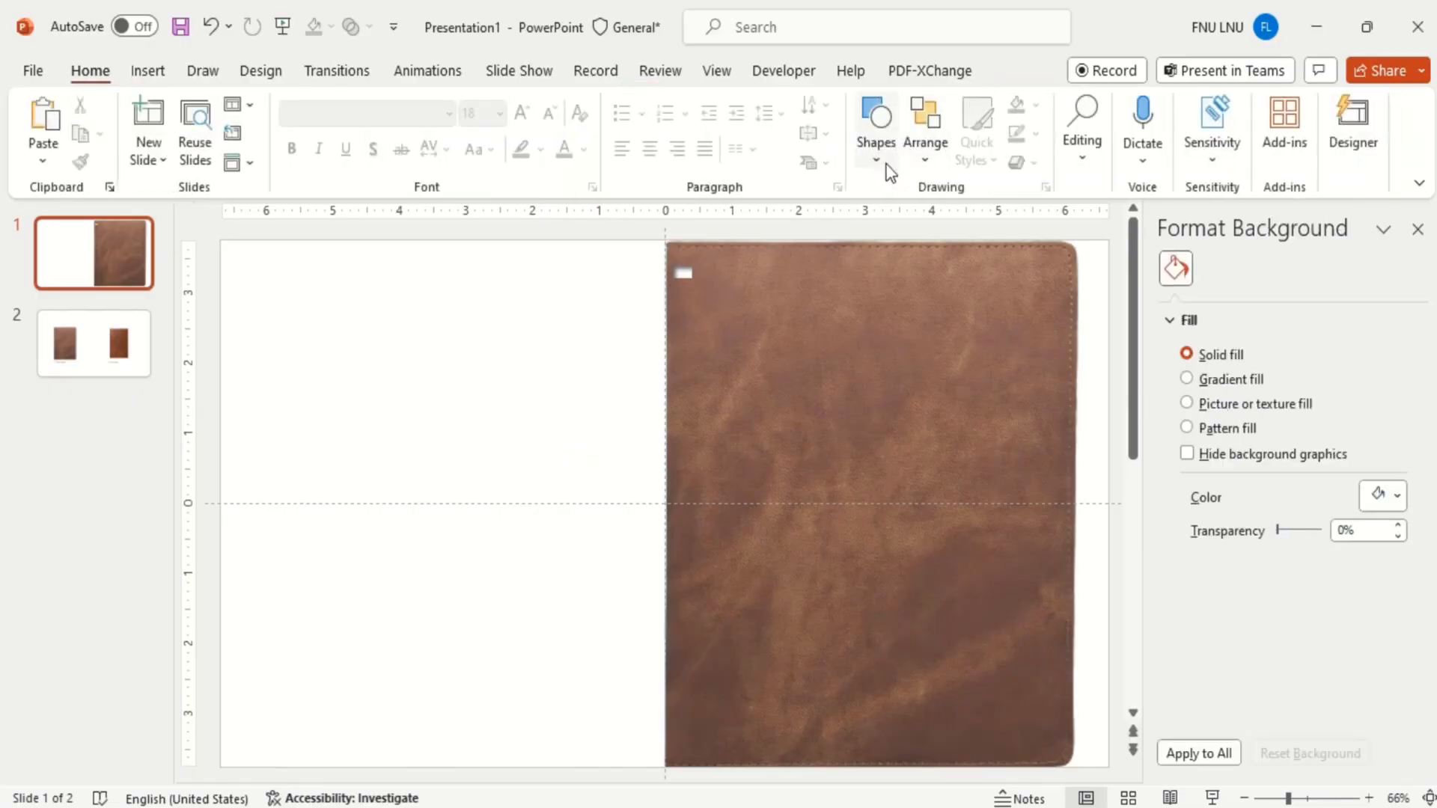
Step: Draw an arc about 0.62" wide and 0.17" high beside the white rectangle and set its line width to 4.75 pt
{"action": "left_click", "coordinate": [874, 129]}
{"action": "left_click", "coordinate": [1099, 481]}
{"action": "mouse_move", "coordinate": [681, 271]}
{"action": "left_mouse_down"}
{"action": "mouse_move", "coordinate": [640, 282]}
{"action": "mouse_move", "coordinate": [638, 338]}
{"action": "left_mouse_up"}
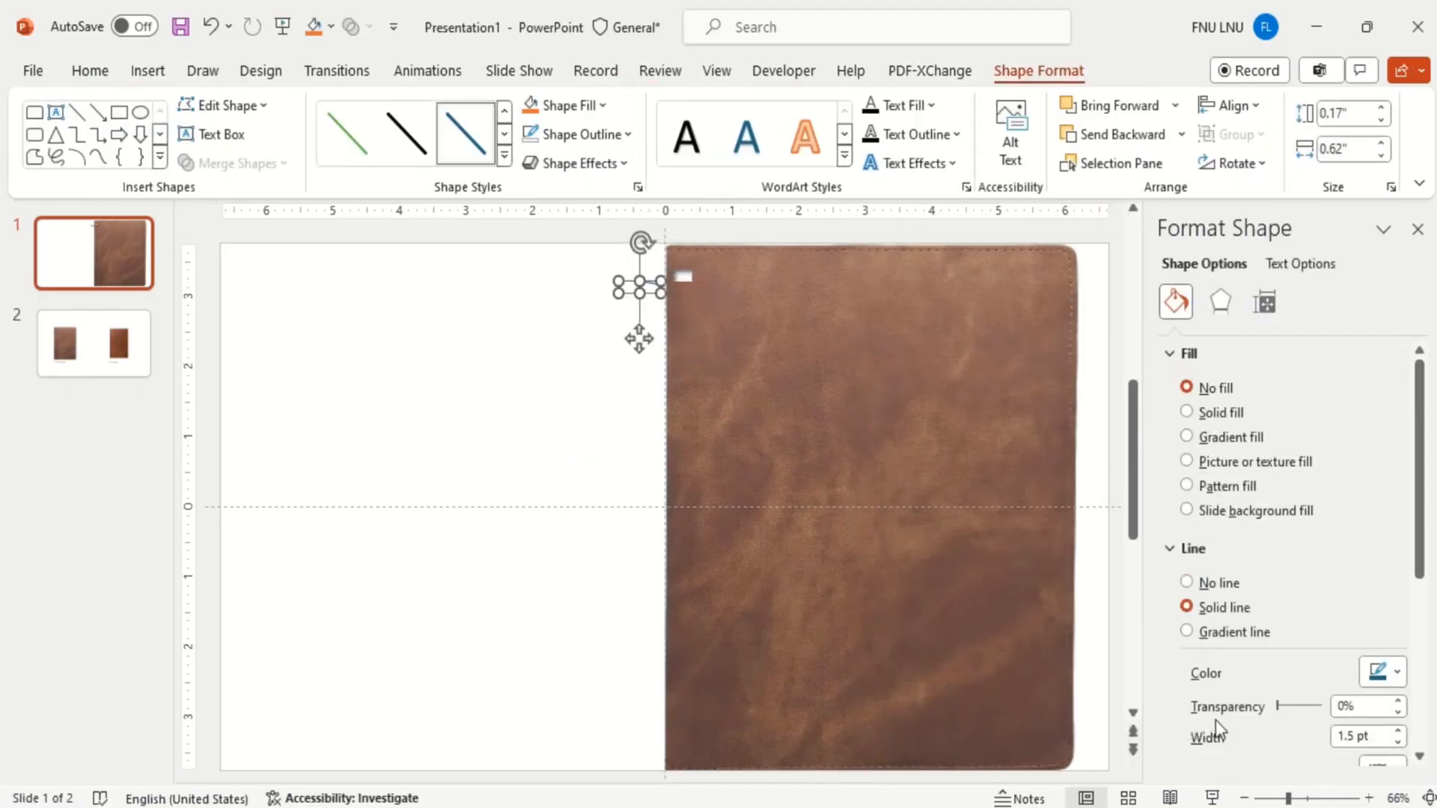
{"action": "left_click_drag", "start_coordinate": [1420, 583], "coordinate": [1420, 634]}
{"action": "left_click", "coordinate": [1397, 597]}
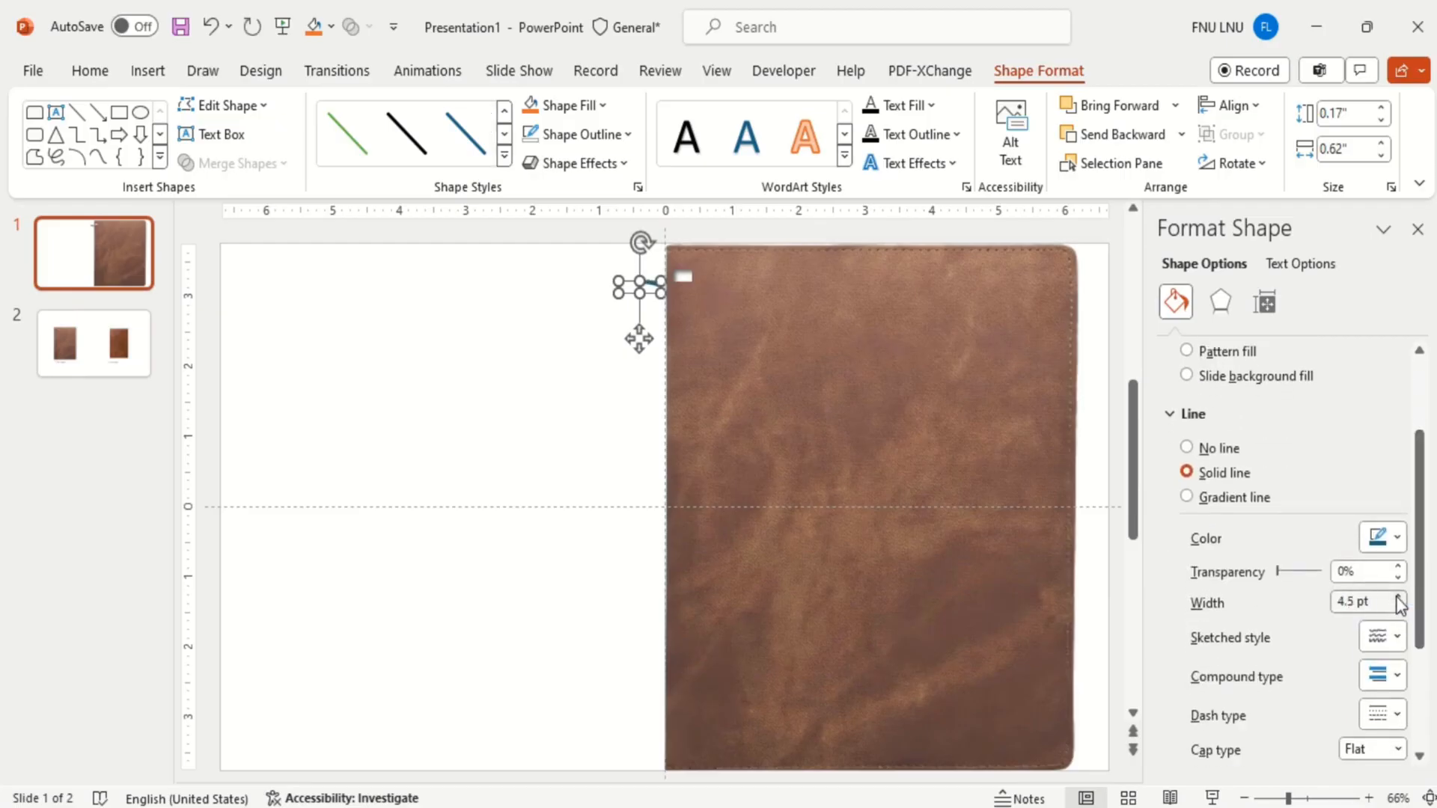
Step: Reshape the arc into an open ring about 0.35" wide and 0.32" high, looping over the spine into the white rectangle
{"action": "left_click", "coordinate": [1371, 798]}
{"action": "left_click", "coordinate": [1372, 798]}
{"action": "left_click", "coordinate": [1372, 798]}
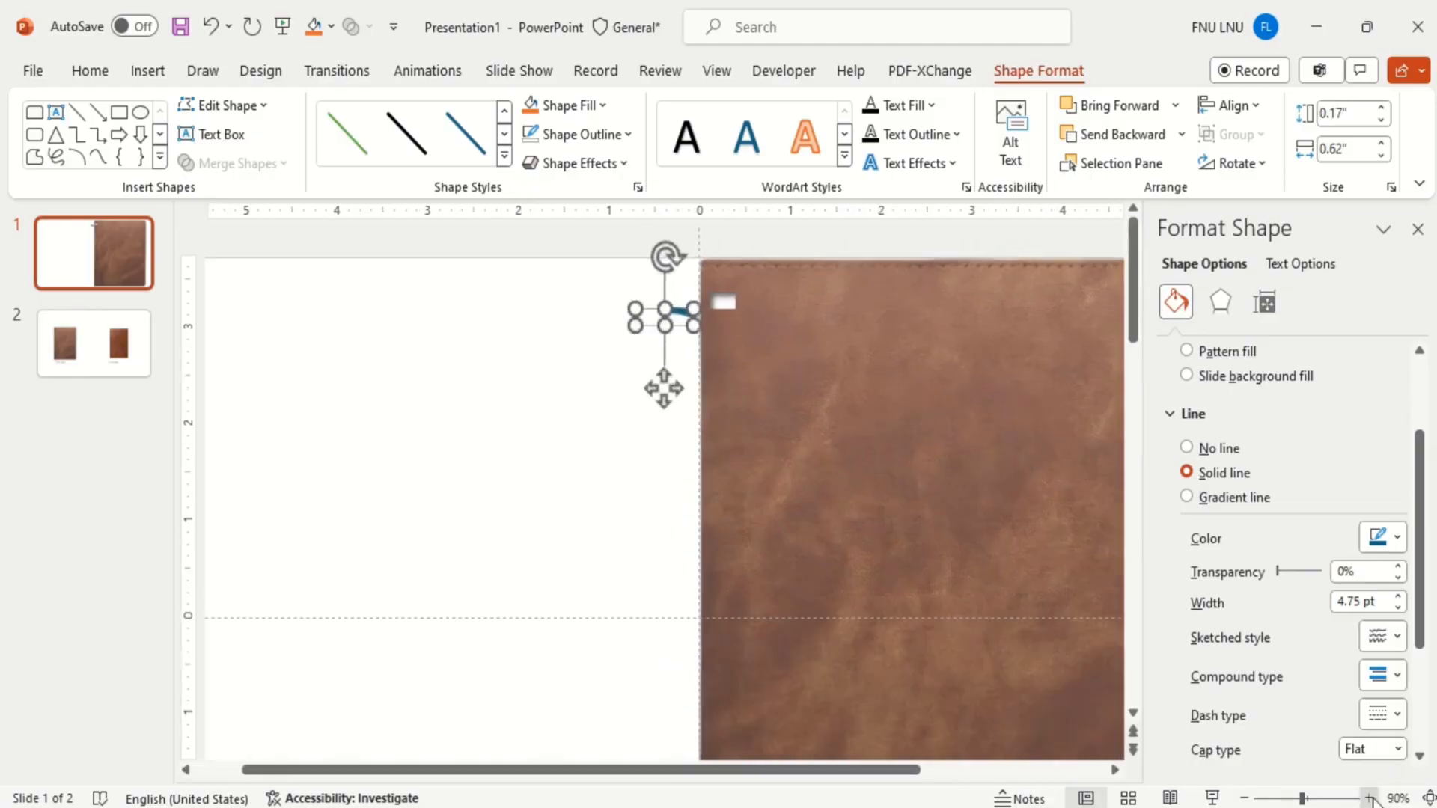
{"action": "left_click", "coordinate": [1371, 798]}
{"action": "left_click", "coordinate": [1372, 798]}
{"action": "left_click", "coordinate": [671, 393]}
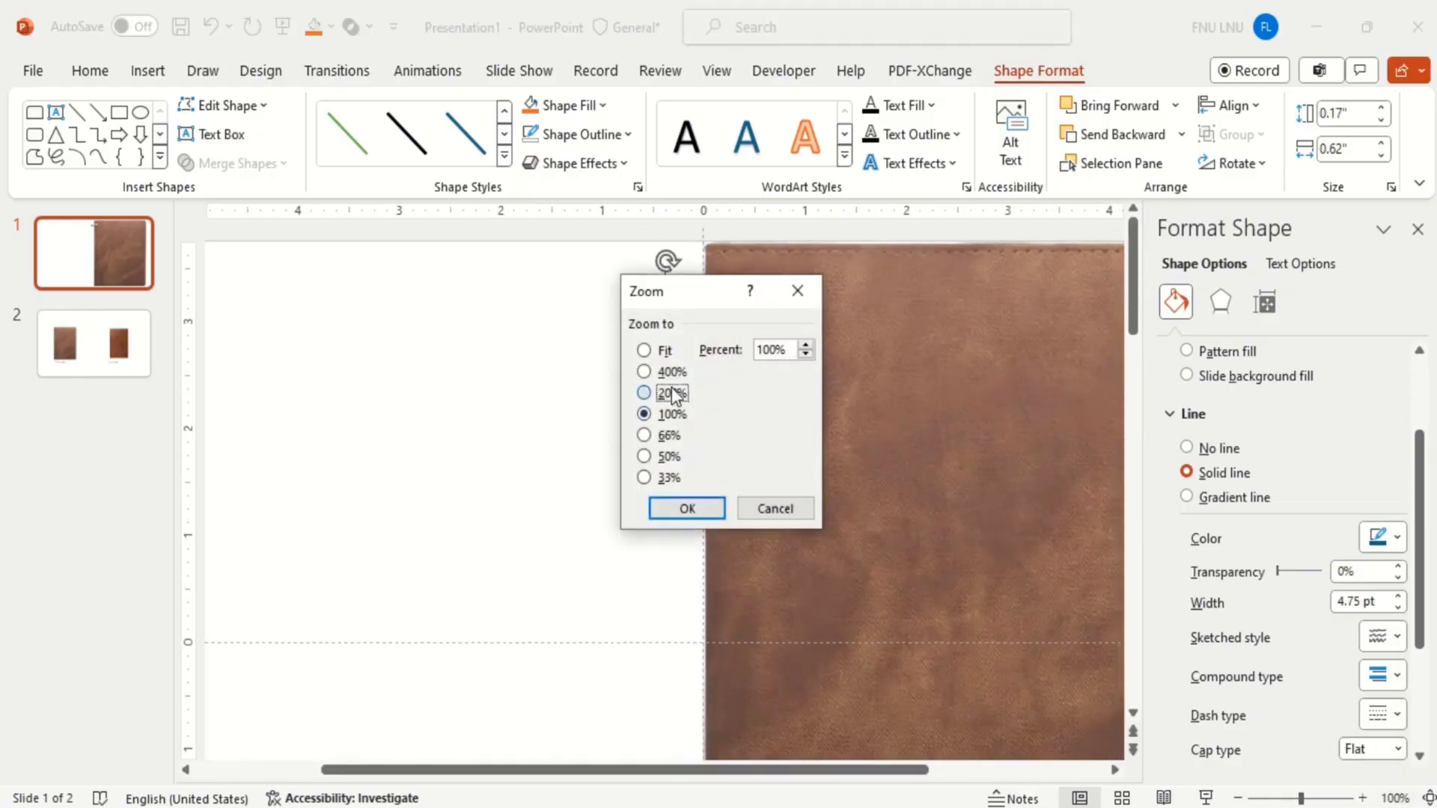
{"action": "left_click", "coordinate": [687, 508]}
{"action": "left_click_drag", "start_coordinate": [667, 406], "coordinate": [664, 434]}
{"action": "mouse_move", "coordinate": [716, 384]}
{"action": "left_mouse_down"}
{"action": "mouse_move", "coordinate": [767, 341]}
{"action": "mouse_move", "coordinate": [662, 370]}
{"action": "mouse_move", "coordinate": [739, 391]}
{"action": "left_mouse_up"}
{"action": "left_click_drag", "start_coordinate": [655, 370], "coordinate": [728, 346]}
{"action": "left_click", "coordinate": [771, 350]}
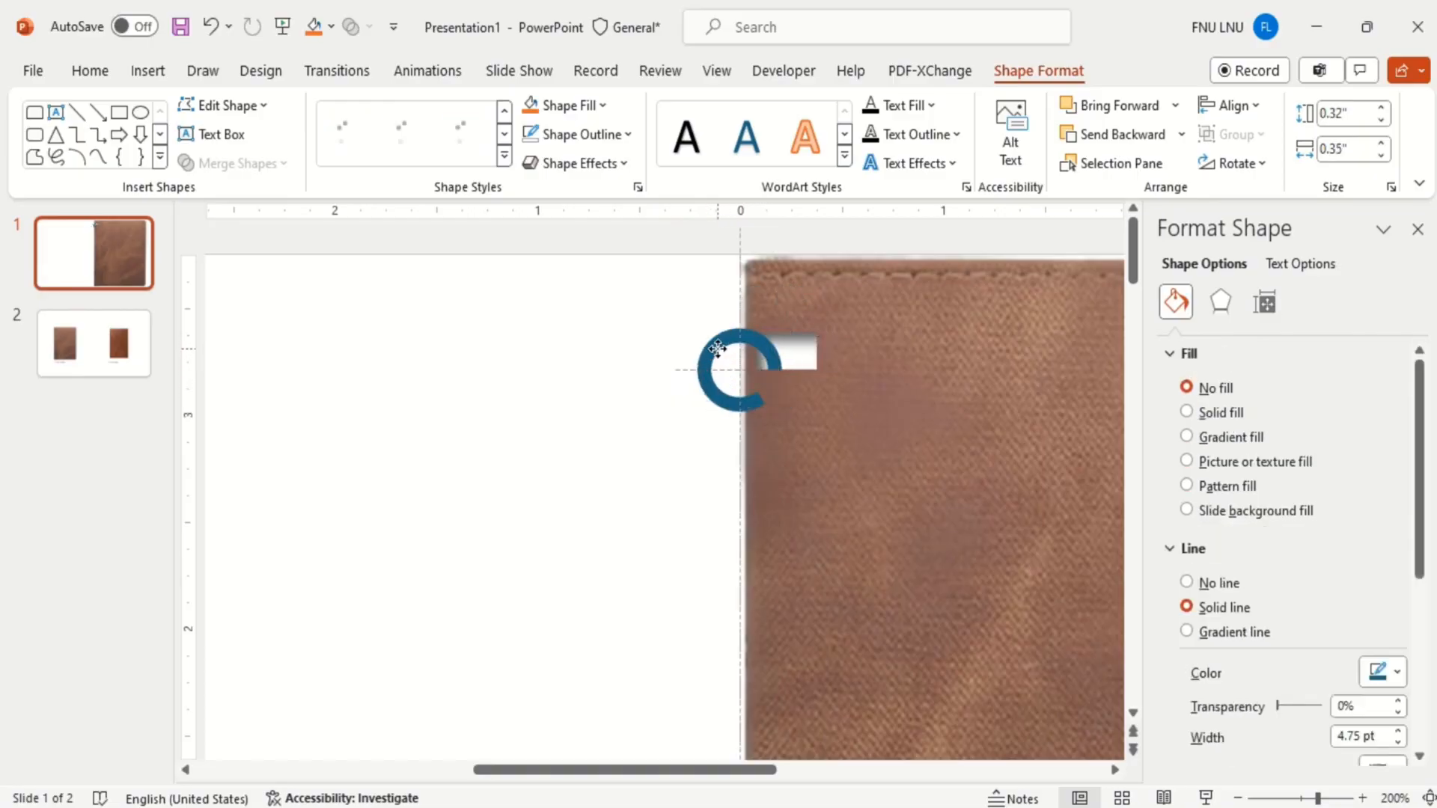
Step: Shorten the ring's lower end so it stops at the cover's spine edge
{"action": "left_click_drag", "start_coordinate": [756, 398], "coordinate": [744, 401]}
{"action": "left_click_drag", "start_coordinate": [744, 401], "coordinate": [744, 401]}
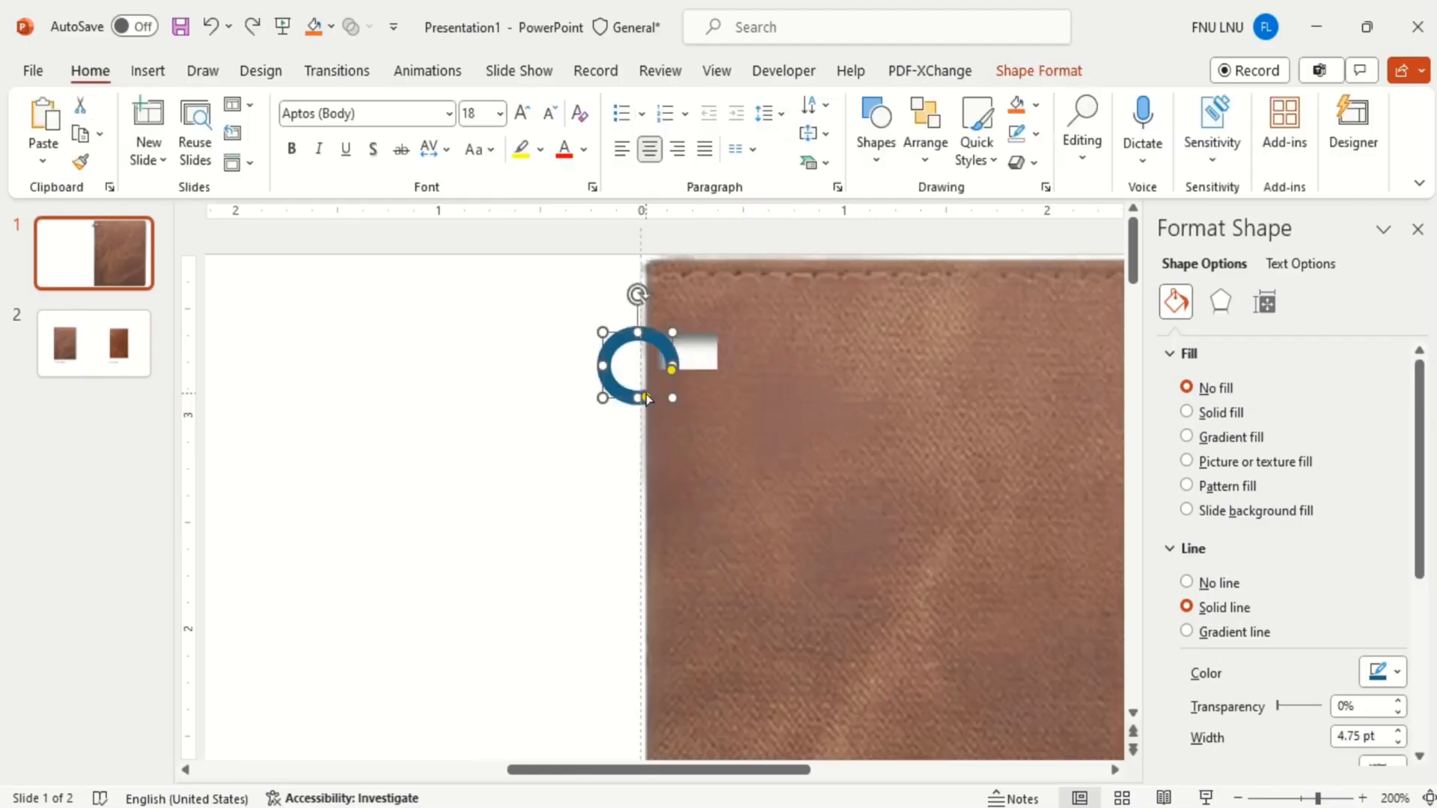
{"action": "left_click_drag", "start_coordinate": [645, 397], "coordinate": [646, 397]}
Step: Switch the ring's outline to a gradient line and colour its first stop black, lighter 35%
{"action": "left_click", "coordinate": [1235, 632]}
{"action": "scroll", "coordinate": [1295, 561], "scroll_direction": "down", "scroll_amount": 5}
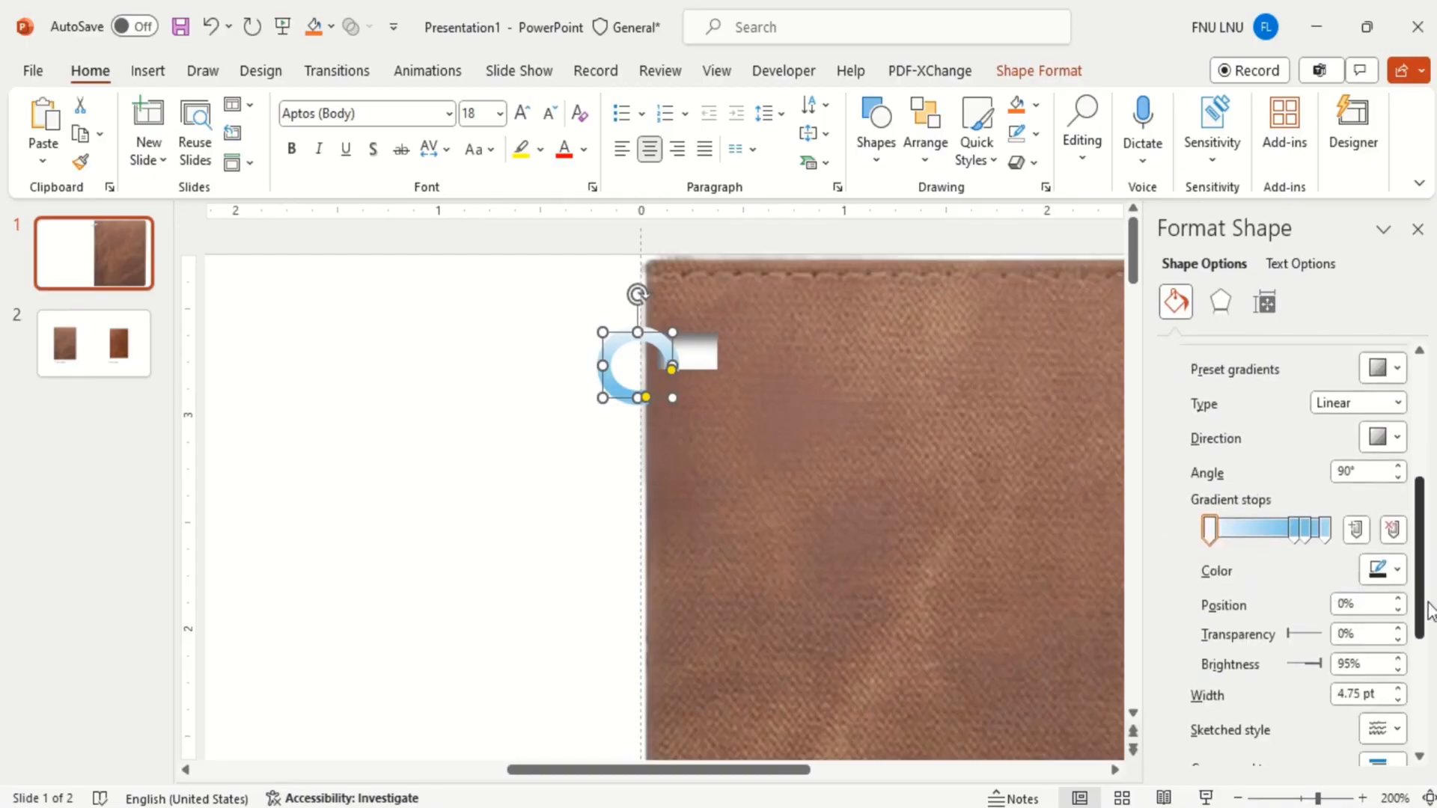
{"action": "left_click", "coordinate": [1382, 542]}
{"action": "left_click", "coordinate": [1285, 349]}
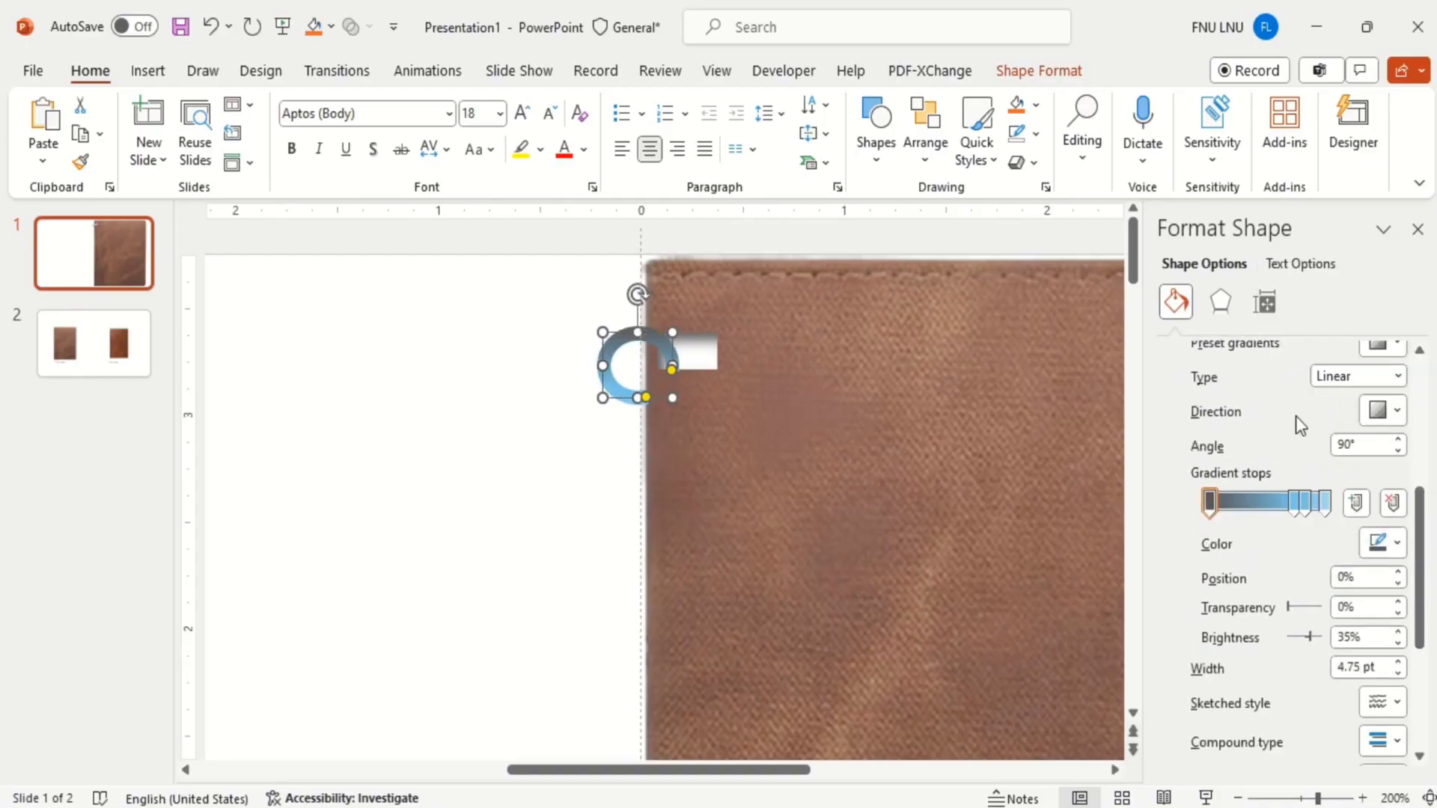
Step: Colour the outline gradient's second stop white, darker 5%, and move it closer to the first stop
{"action": "left_click", "coordinate": [1295, 510]}
{"action": "left_click", "coordinate": [1382, 543]}
{"action": "left_click", "coordinate": [1270, 349]}
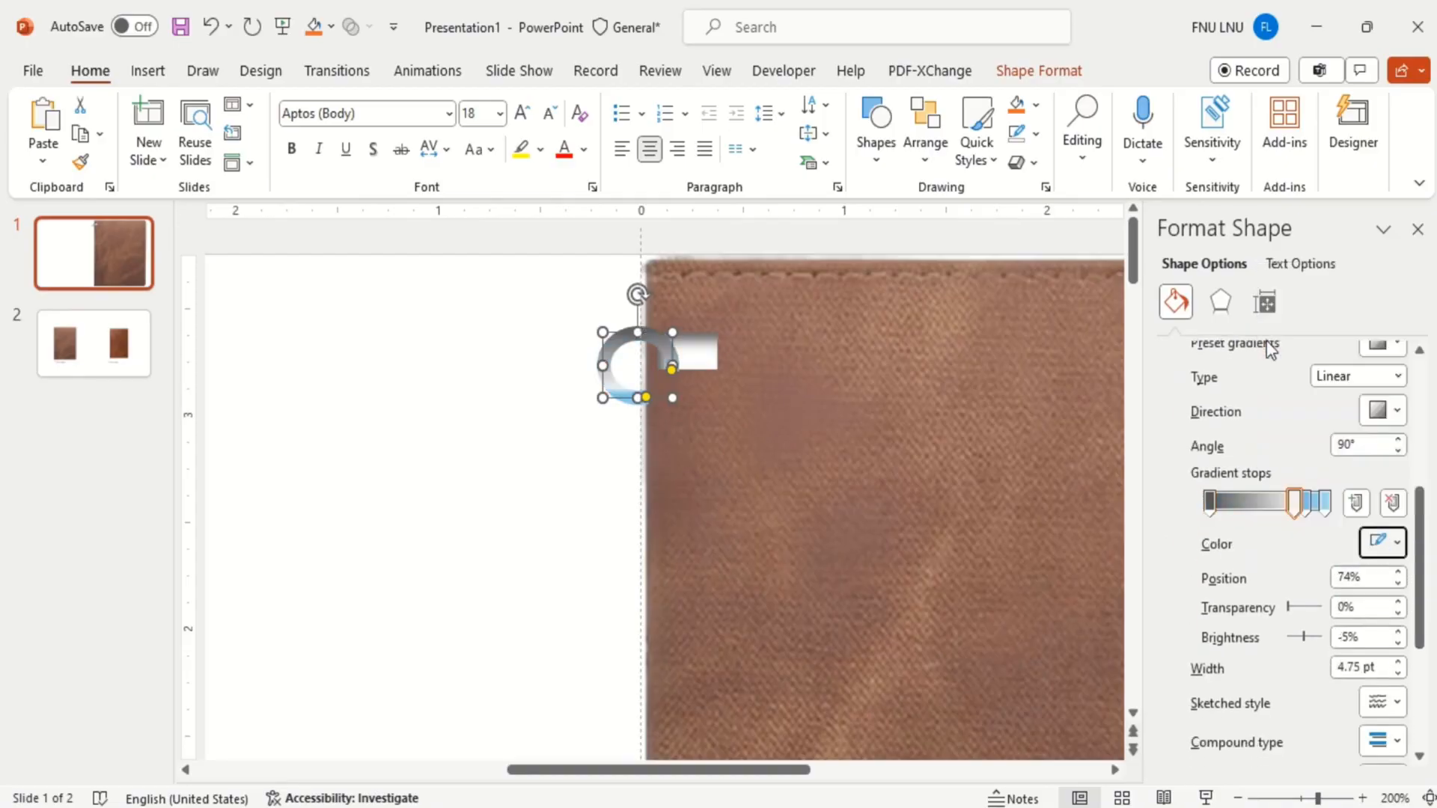
{"action": "left_click_drag", "start_coordinate": [1295, 510], "coordinate": [1242, 509]}
Step: Recolour the outline gradient's first stop solid black and make the third stop black, lighter 50%, at position 62%
{"action": "left_click", "coordinate": [1210, 509]}
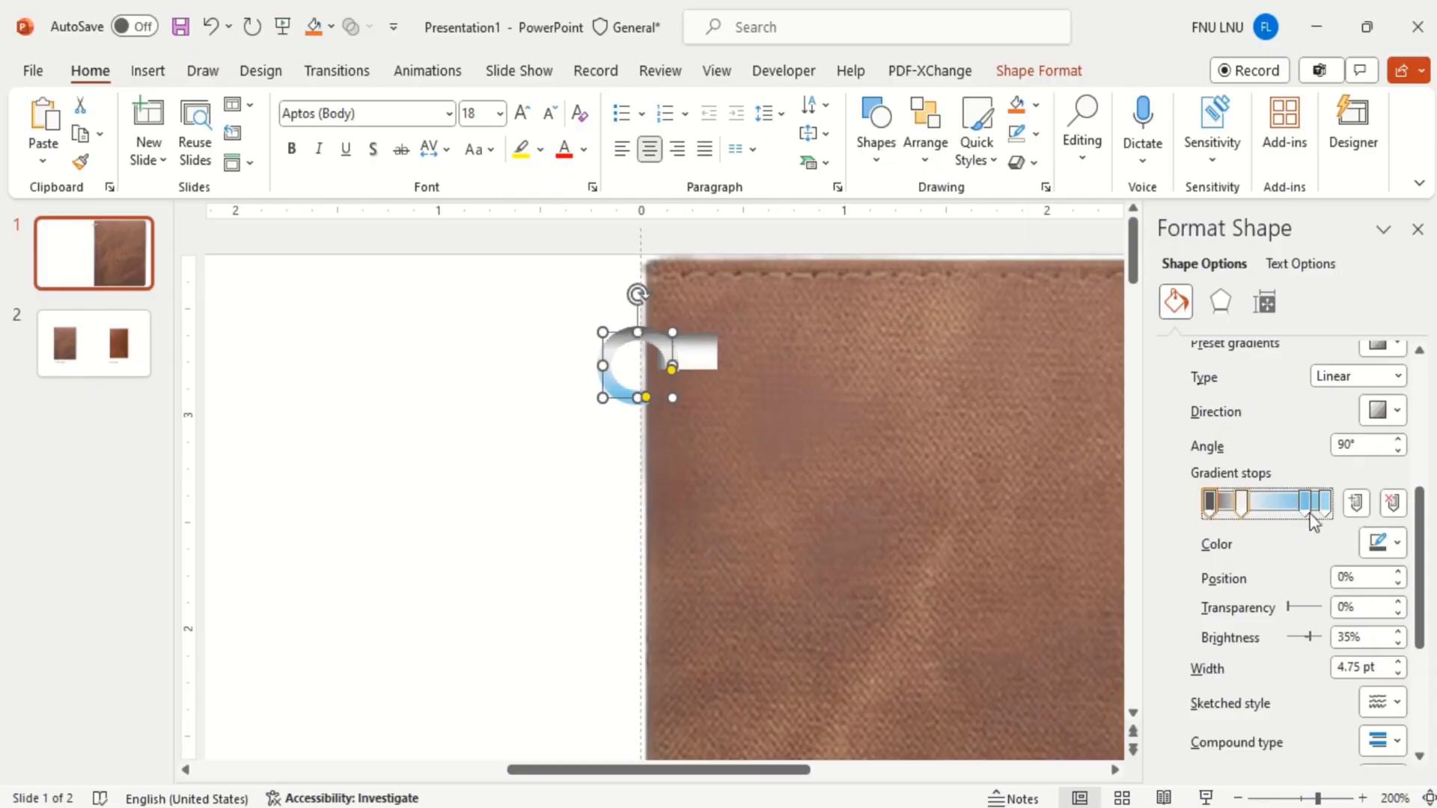
{"action": "left_click", "coordinate": [1389, 541]}
{"action": "left_click", "coordinate": [1285, 310]}
{"action": "left_click", "coordinate": [1298, 501]}
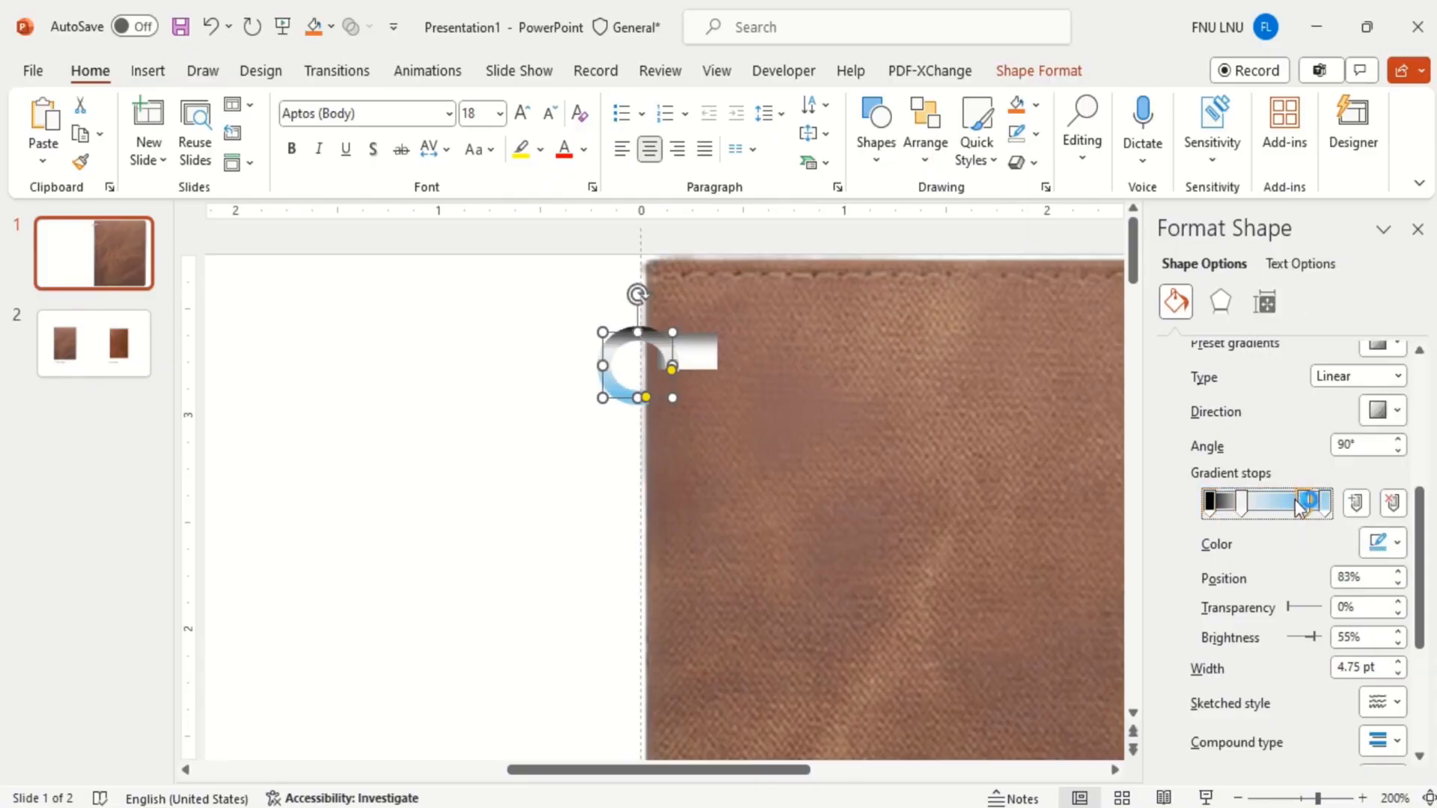
{"action": "left_click", "coordinate": [1381, 542]}
{"action": "left_click", "coordinate": [1289, 339]}
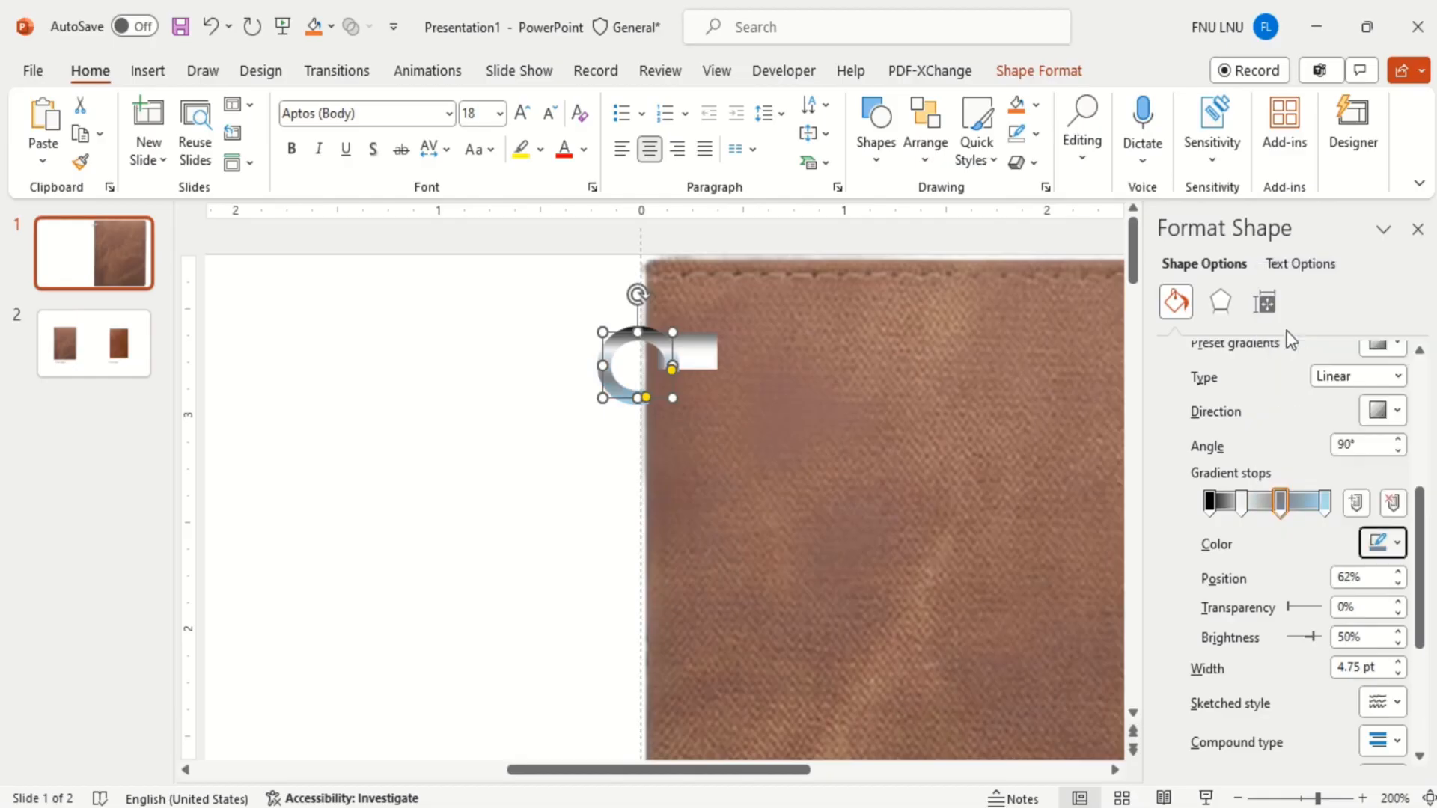
Step: Colour the last stop of the ring's outline gradient black, lighter 25%
{"action": "left_click", "coordinate": [1324, 503]}
{"action": "left_click", "coordinate": [1385, 544]}
{"action": "scroll", "coordinate": [1317, 494], "scroll_direction": "up", "scroll_amount": 1}
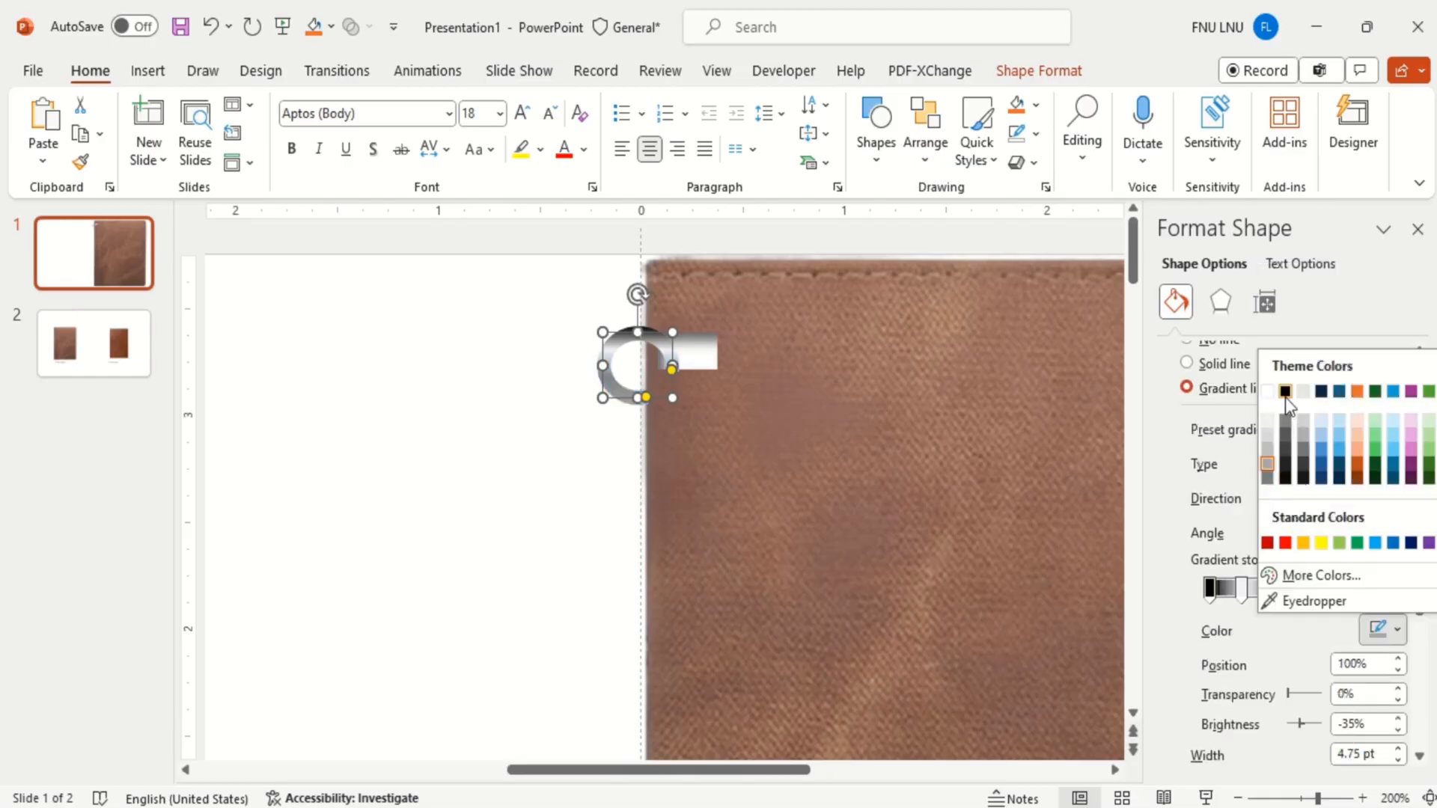
{"action": "left_click", "coordinate": [1284, 452]}
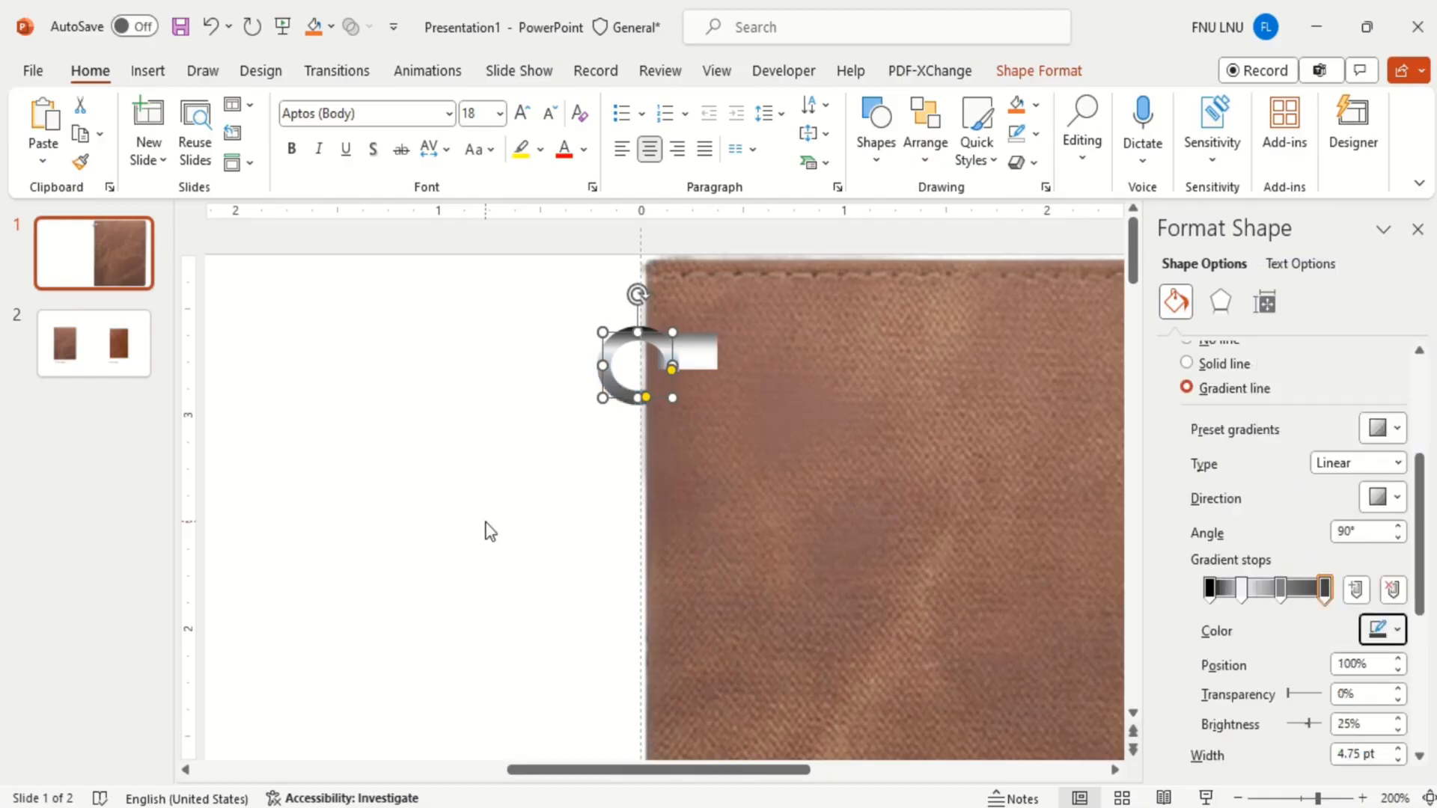
Step: Group the gradient ring with the white rectangle
{"action": "left_click", "coordinate": [698, 357], "text": "shift"}
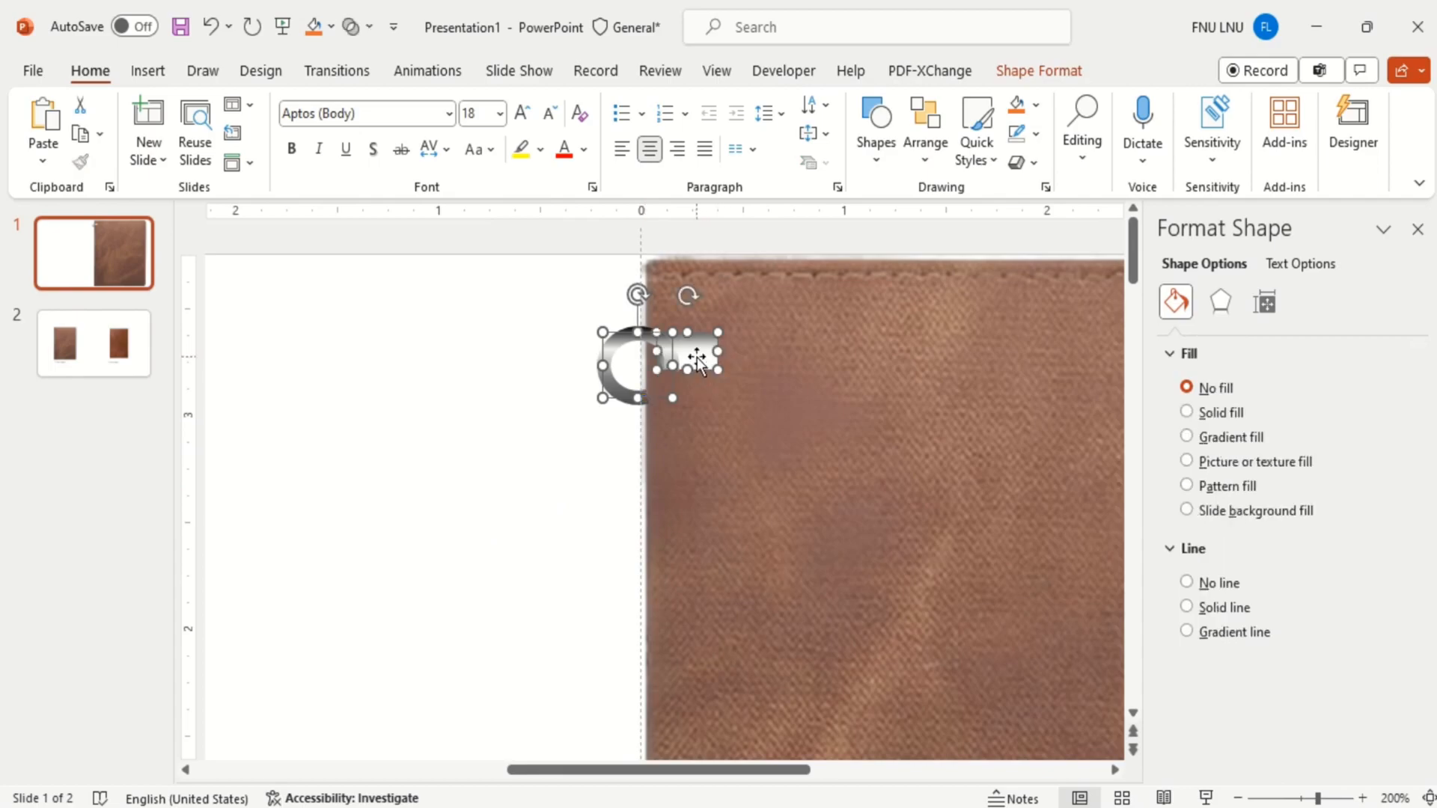
{"action": "right_click", "coordinate": [698, 357]}
{"action": "mouse_move", "coordinate": [914, 496]}
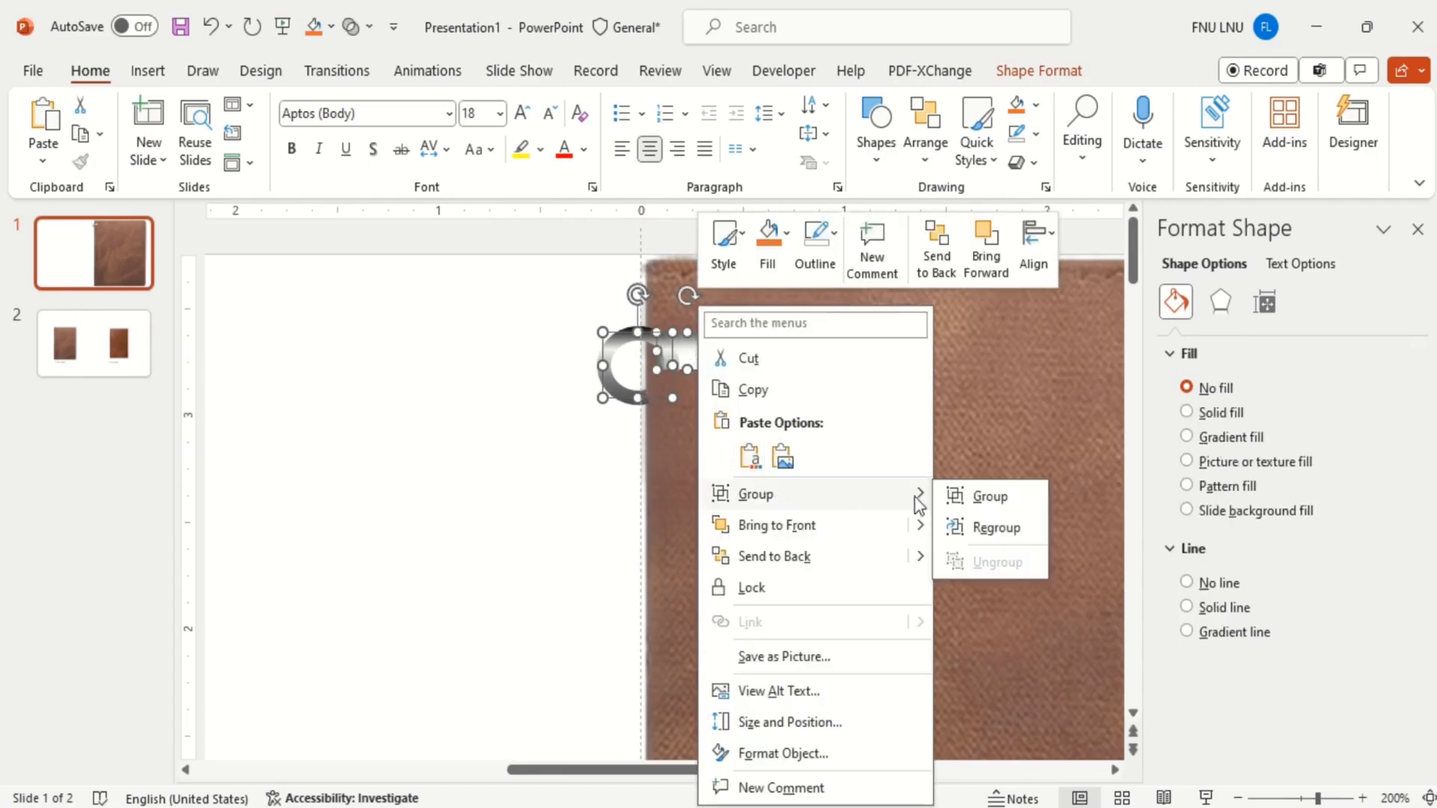
{"action": "left_click", "coordinate": [976, 496]}
Step: Duplicate the ring group directly below itself and repeat at even spacing down the full height of the cover's spine
{"action": "key", "text": "ctrl+d"}
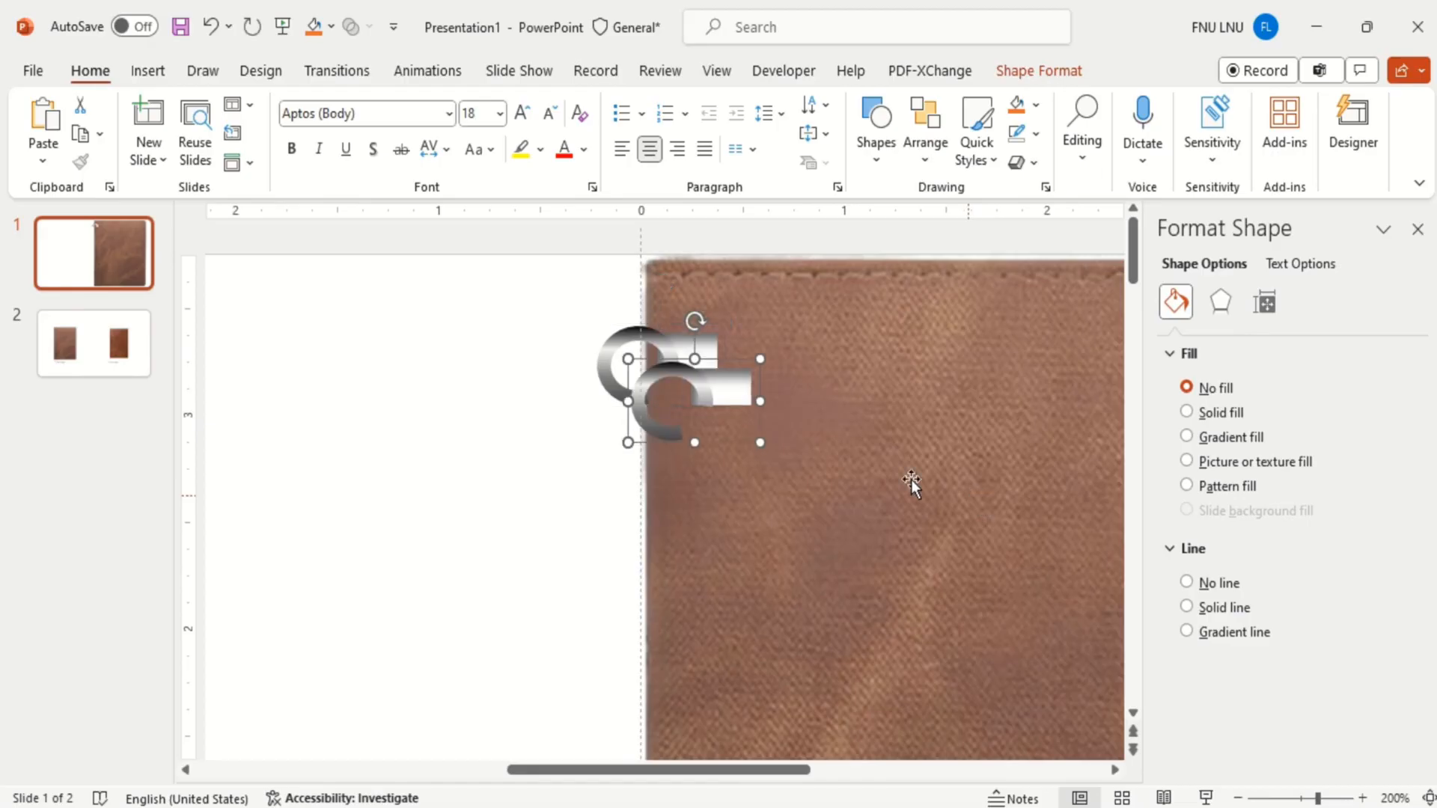
{"action": "left_click_drag", "start_coordinate": [735, 387], "coordinate": [703, 434]}
{"action": "key", "text": "ctrl+d"}
{"action": "key", "text": "ctrl+d"}
{"action": "key", "text": "ctrl+d"}
{"action": "key", "text": "ctrl+d"}
{"action": "key", "text": "ctrl+d"}
{"action": "key", "text": "ctrl+d"}
{"action": "key", "text": "ctrl+d"}
{"action": "key", "text": "ctrl+d"}
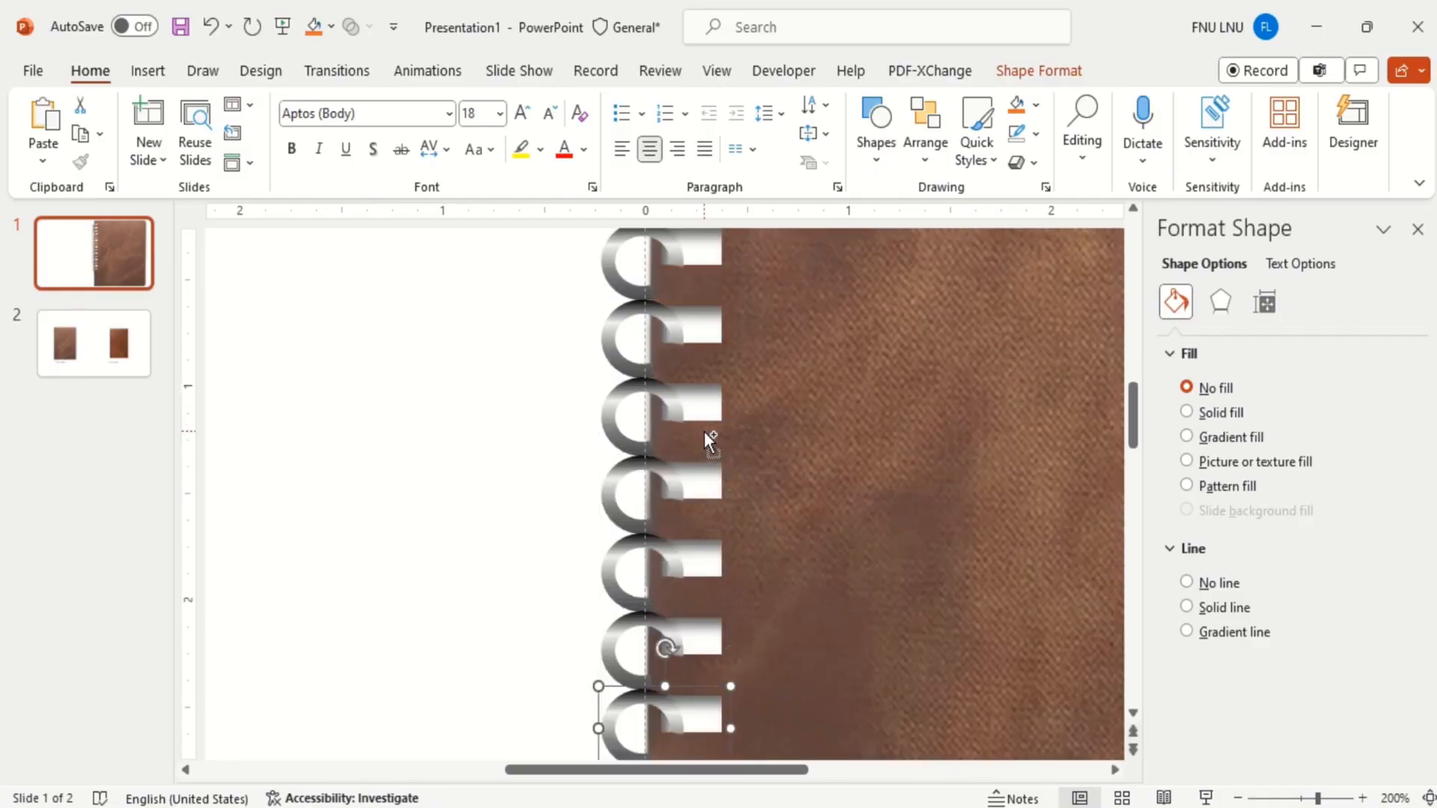
{"action": "left_click", "coordinate": [1281, 798]}
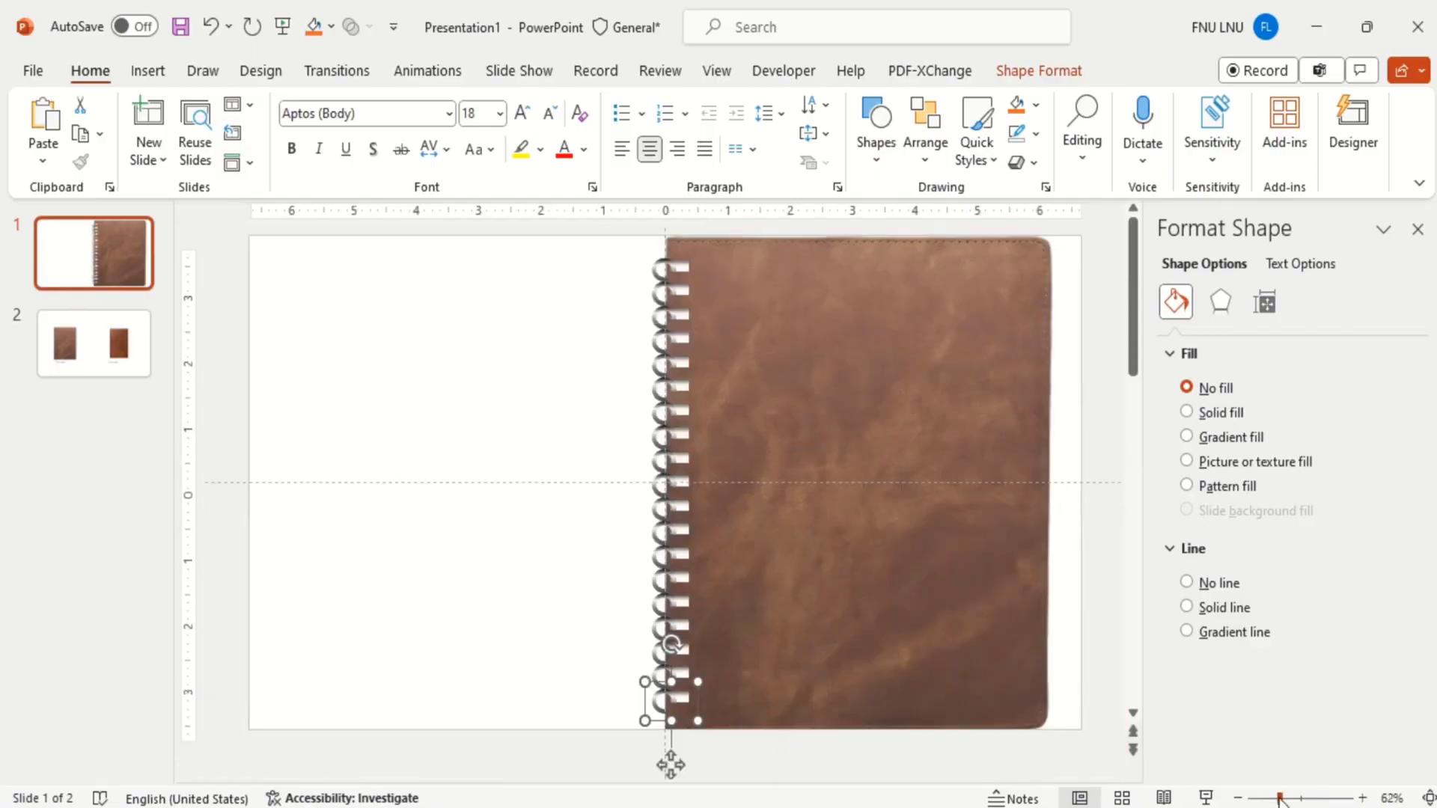
{"action": "left_click", "coordinate": [471, 557]}
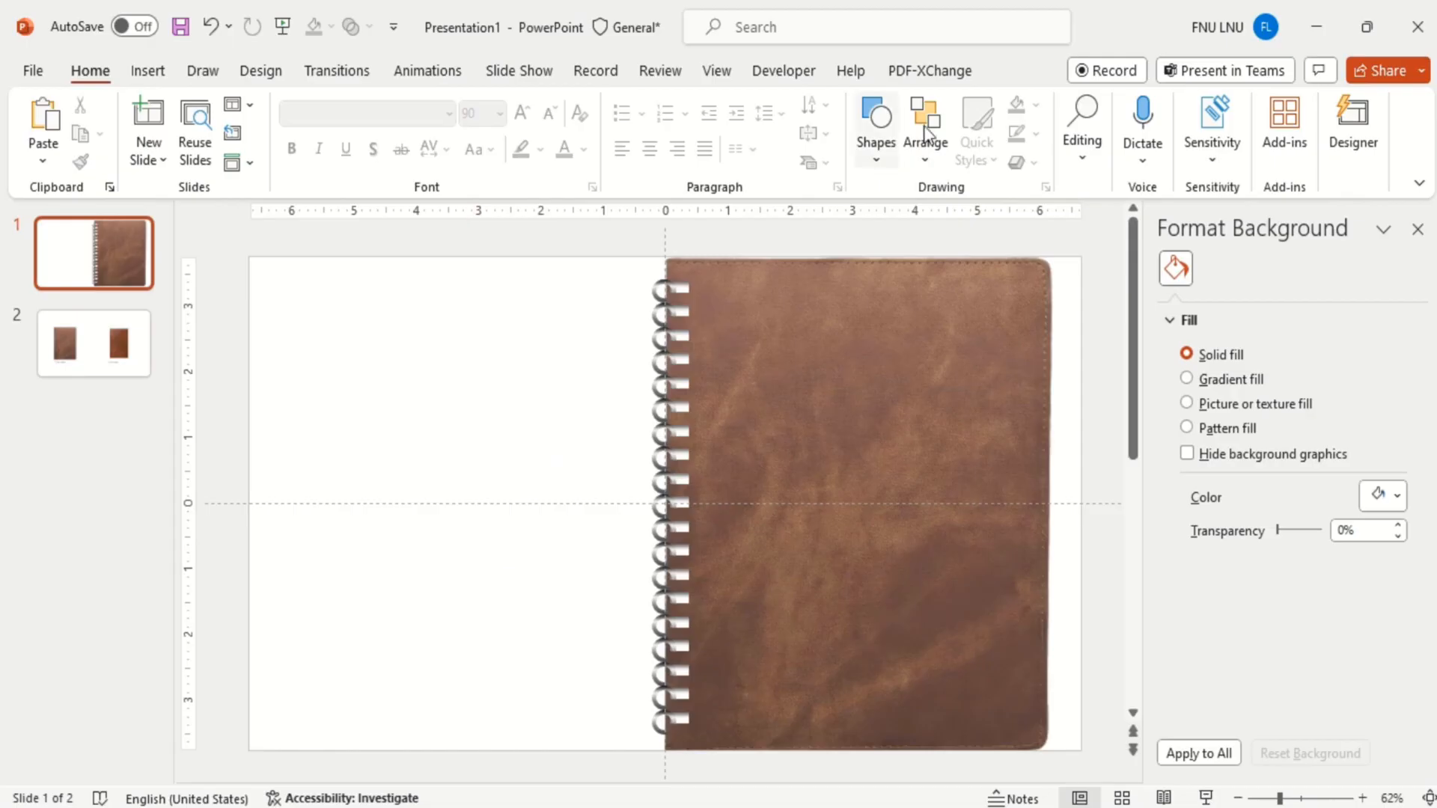
Step: Add a text box reading "MY TRAVEL DIARY" on the upper half of the leather cover
{"action": "left_click", "coordinate": [889, 157]}
{"action": "left_click", "coordinate": [883, 217]}
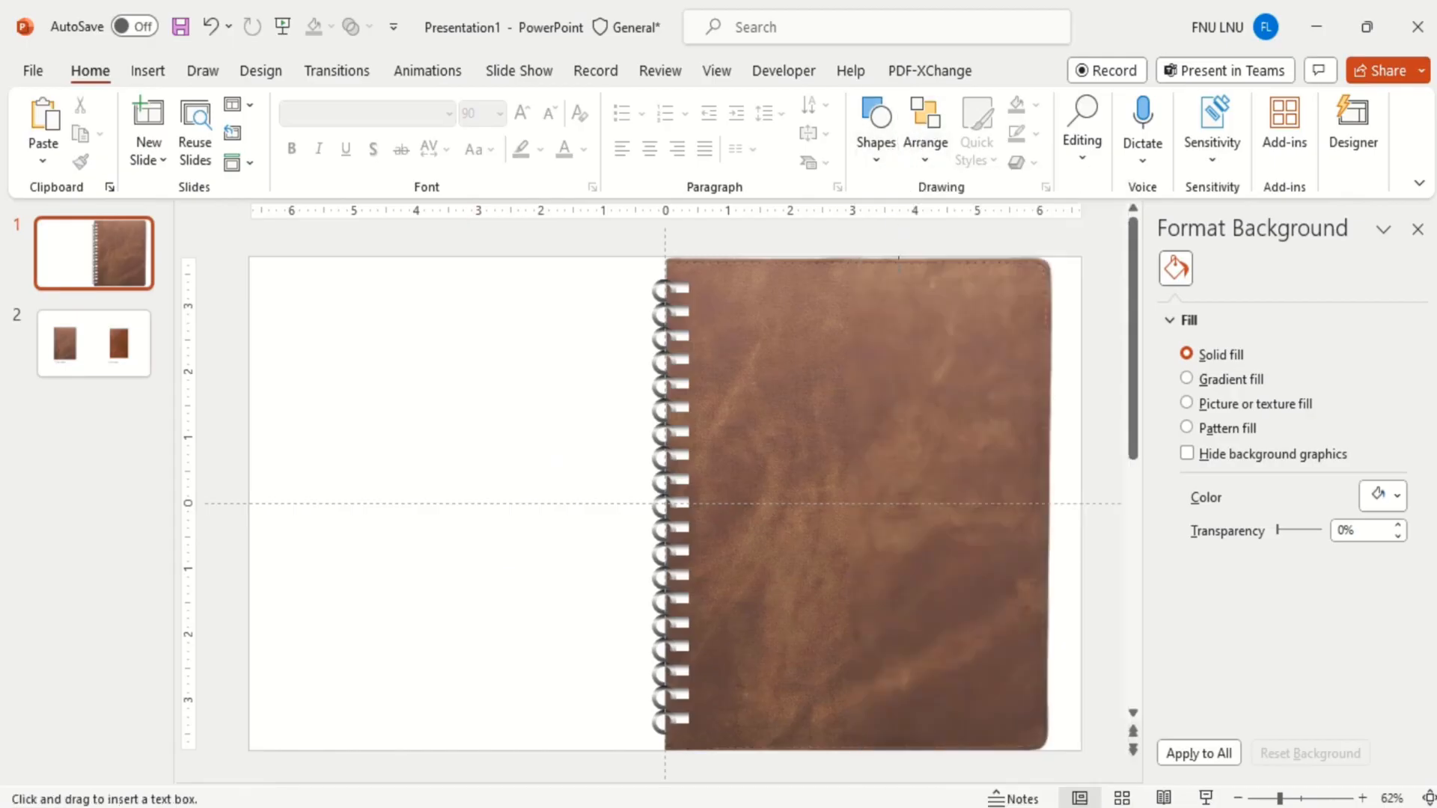
{"action": "left_click_drag", "start_coordinate": [763, 386], "coordinate": [911, 602]}
{"action": "type", "text": "MY TRAVEL DIARY"}
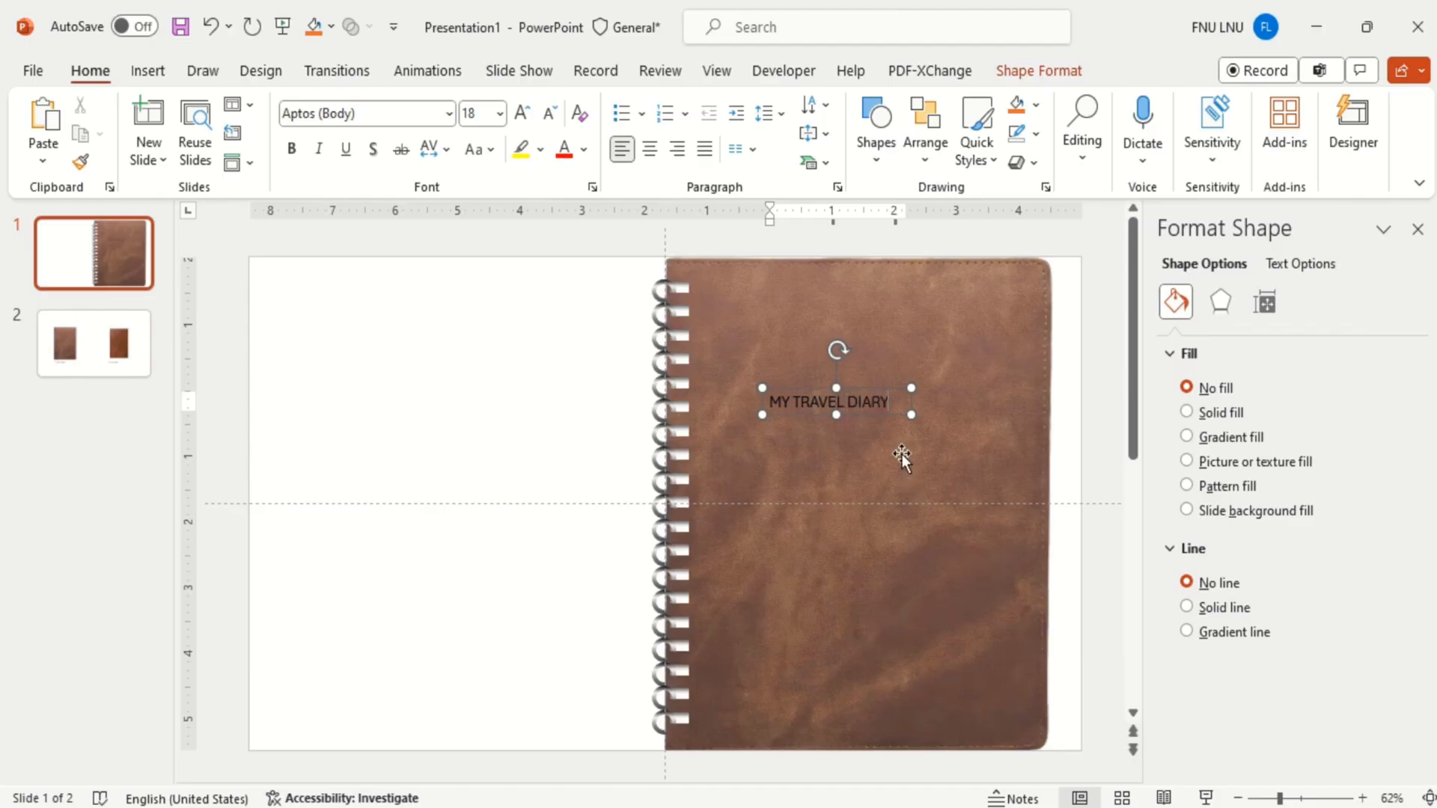
Step: Format the "MY TRAVEL DIARY" title in bold white SailRoyals at size 90
{"action": "left_click", "coordinate": [890, 413]}
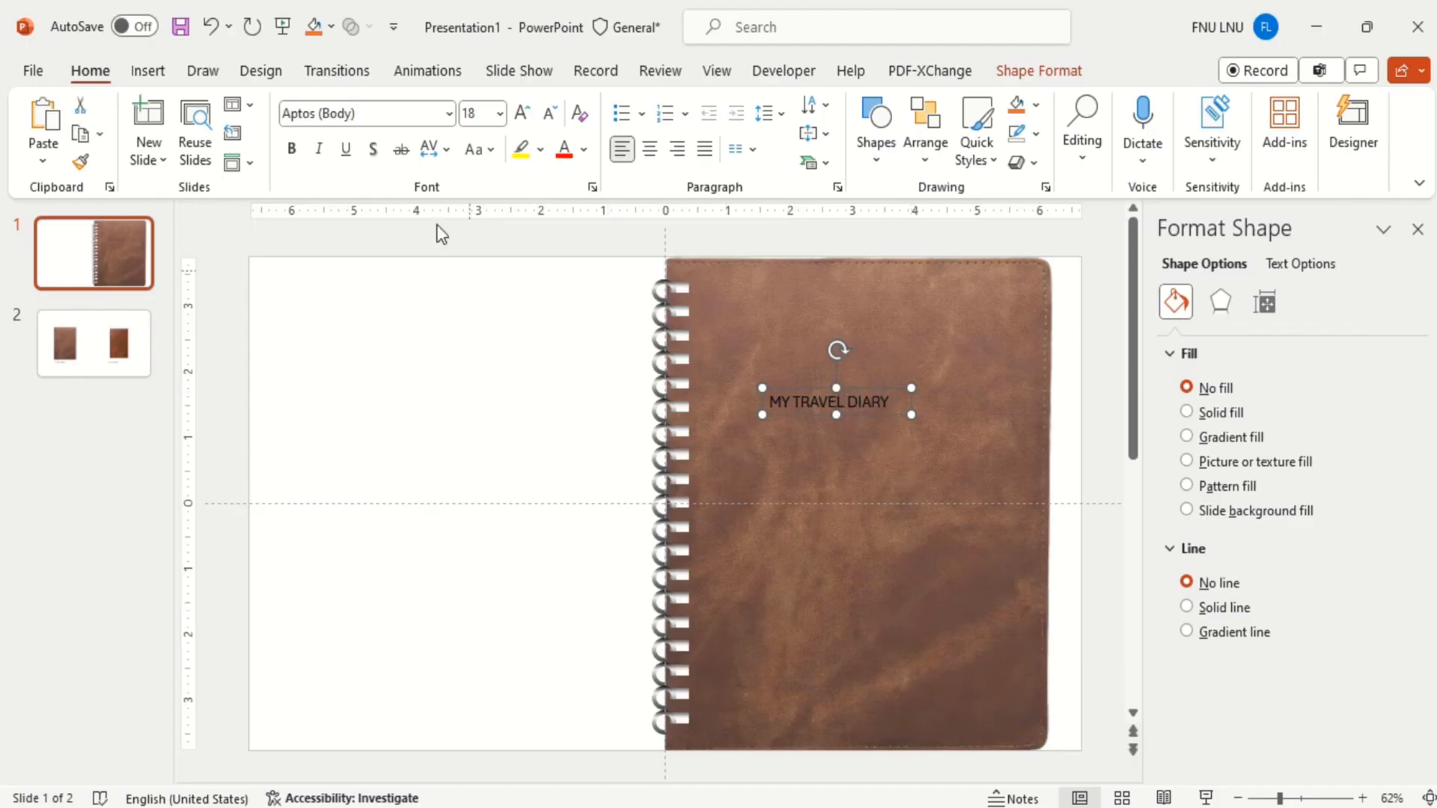
{"action": "left_click", "coordinate": [449, 117]}
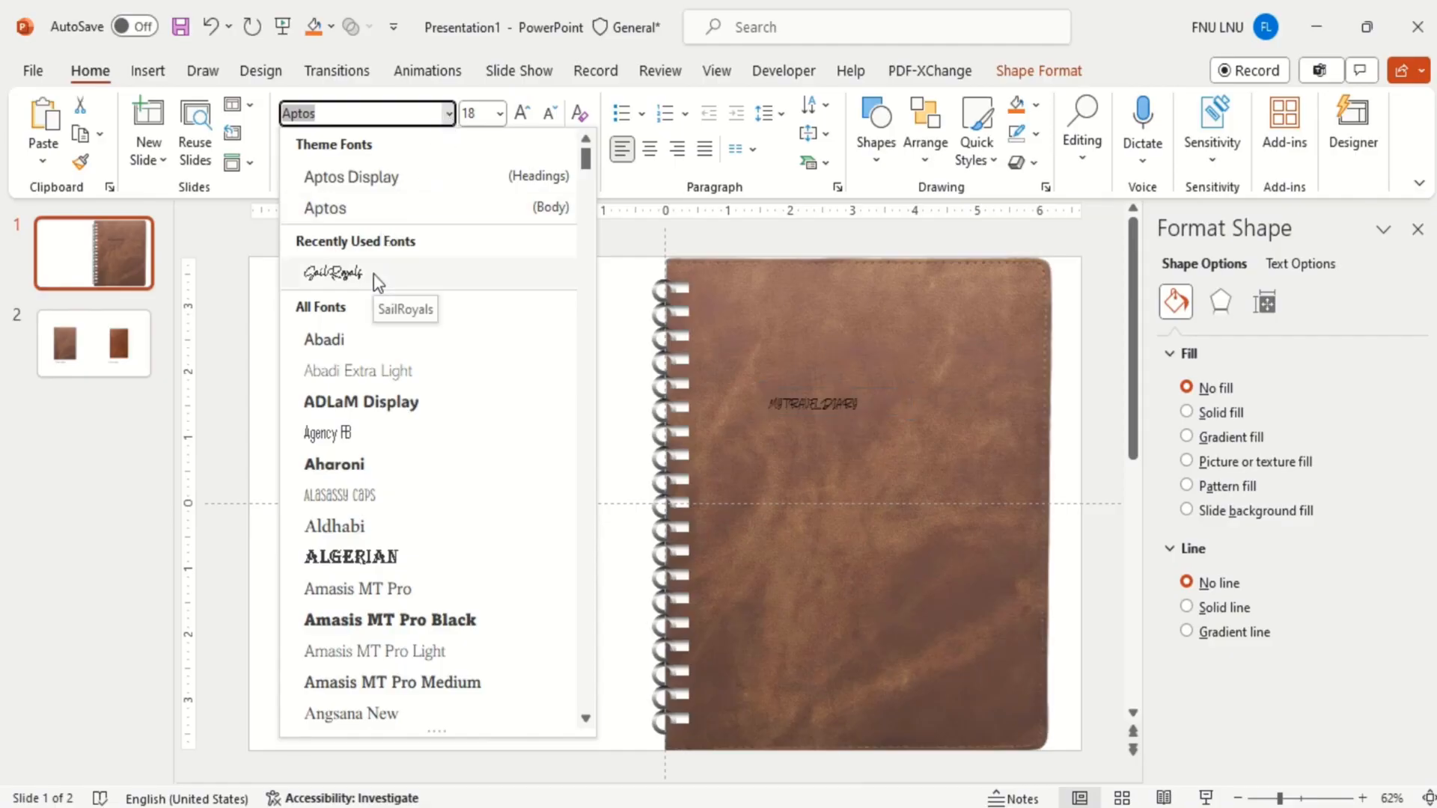
{"action": "left_click", "coordinate": [374, 277]}
{"action": "left_click", "coordinate": [481, 112]}
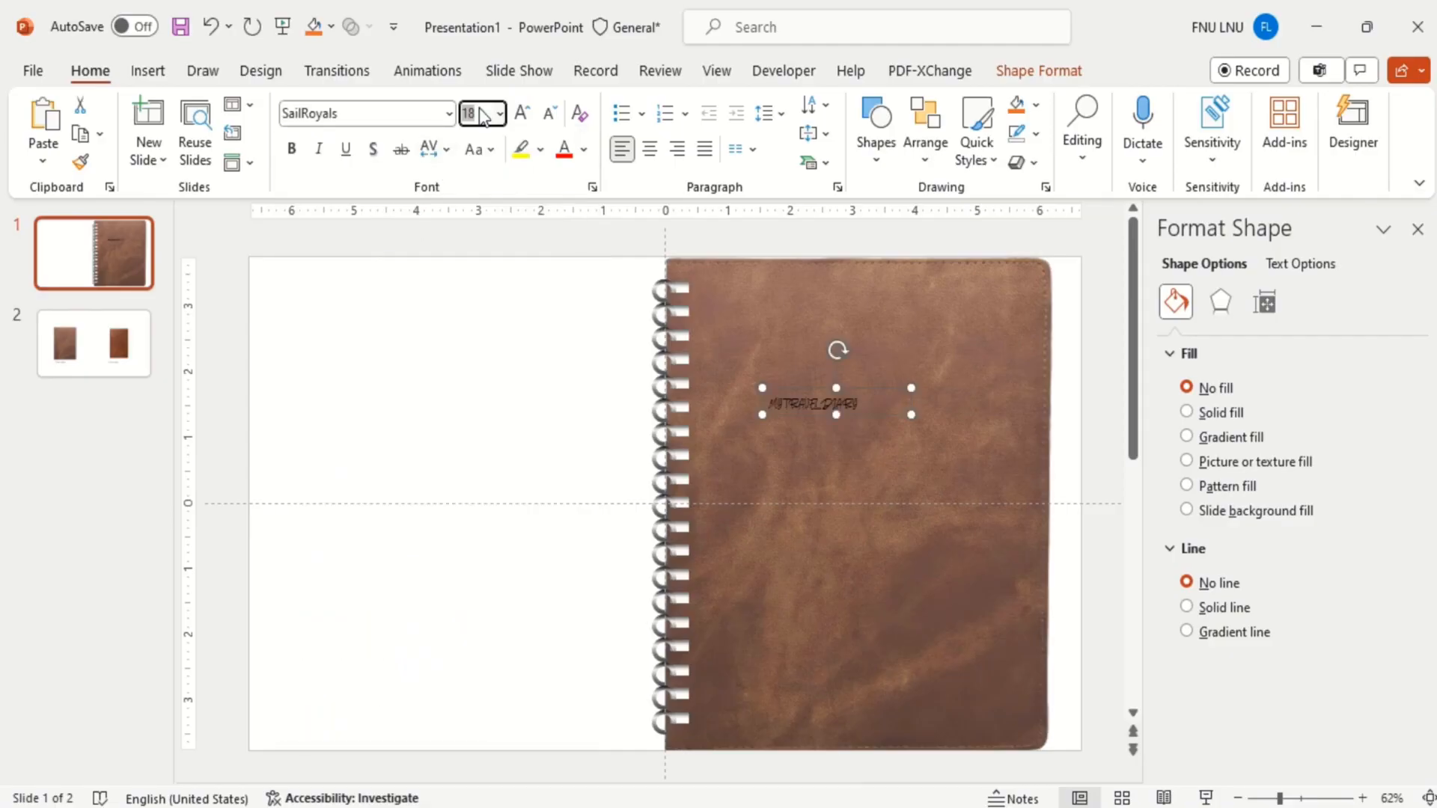
{"action": "key", "text": "Return"}
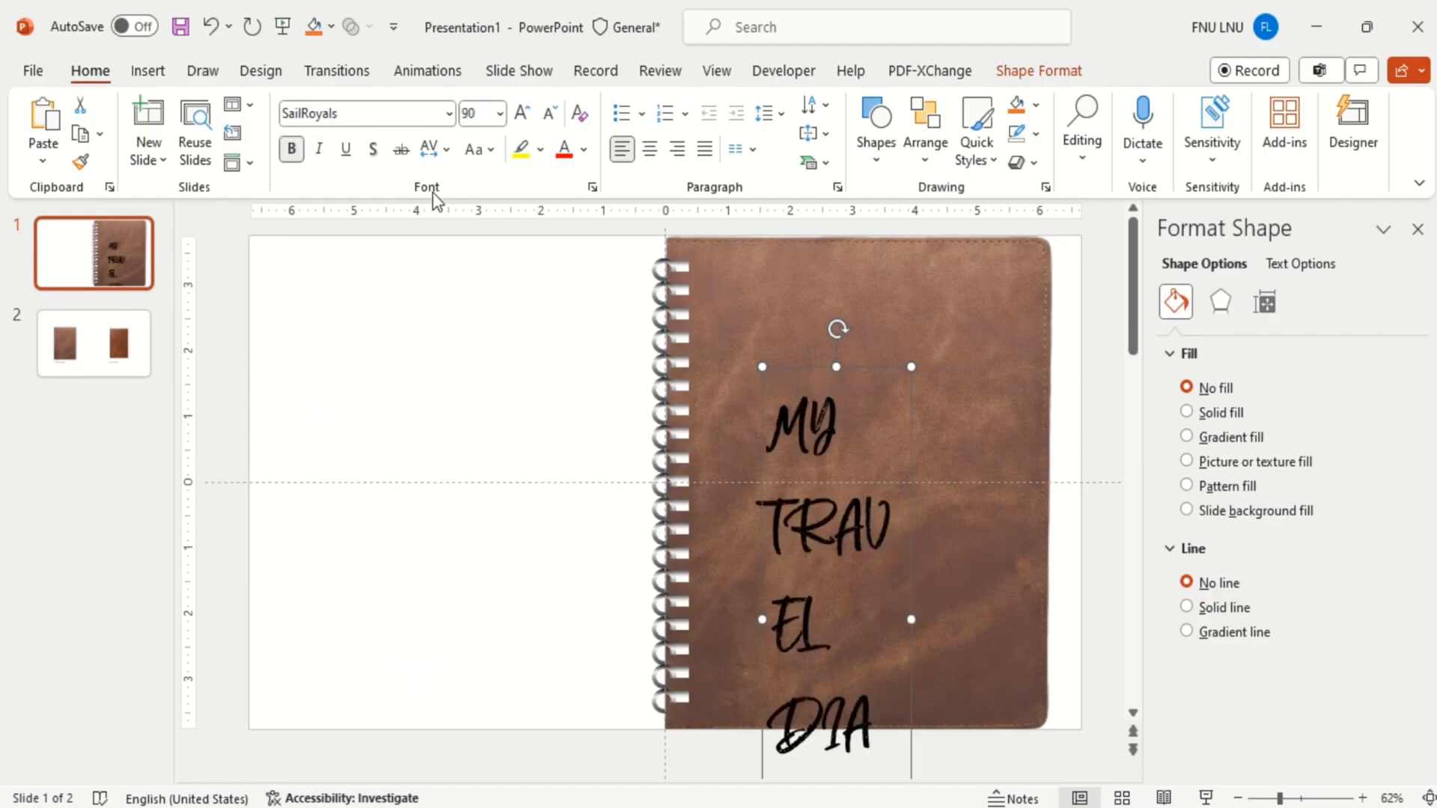
{"action": "left_click", "coordinate": [583, 149]}
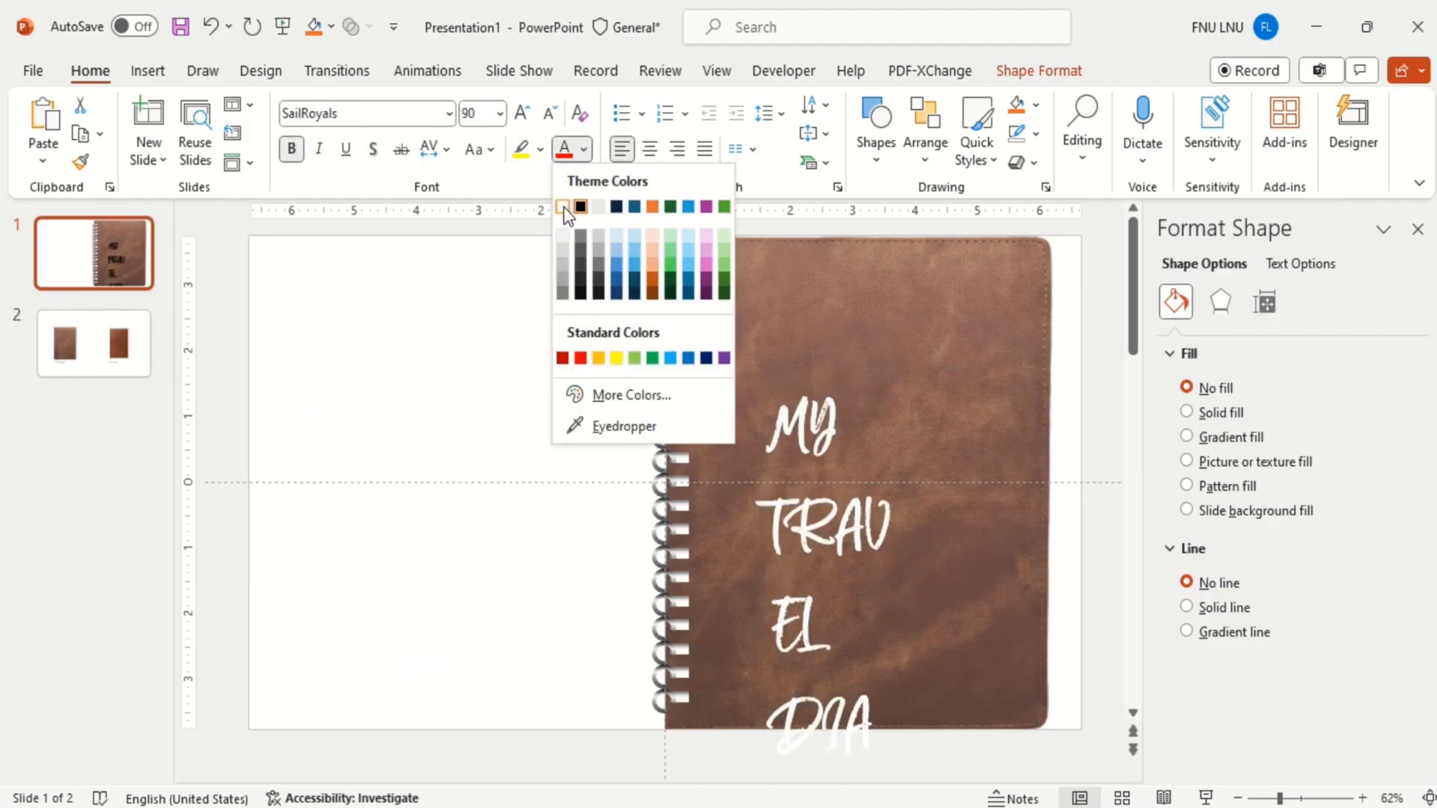
{"action": "left_click", "coordinate": [564, 207]}
Step: Widen the title text box to about 3.42 inches and centre its text
{"action": "left_click_drag", "start_coordinate": [910, 619], "coordinate": [977, 614]}
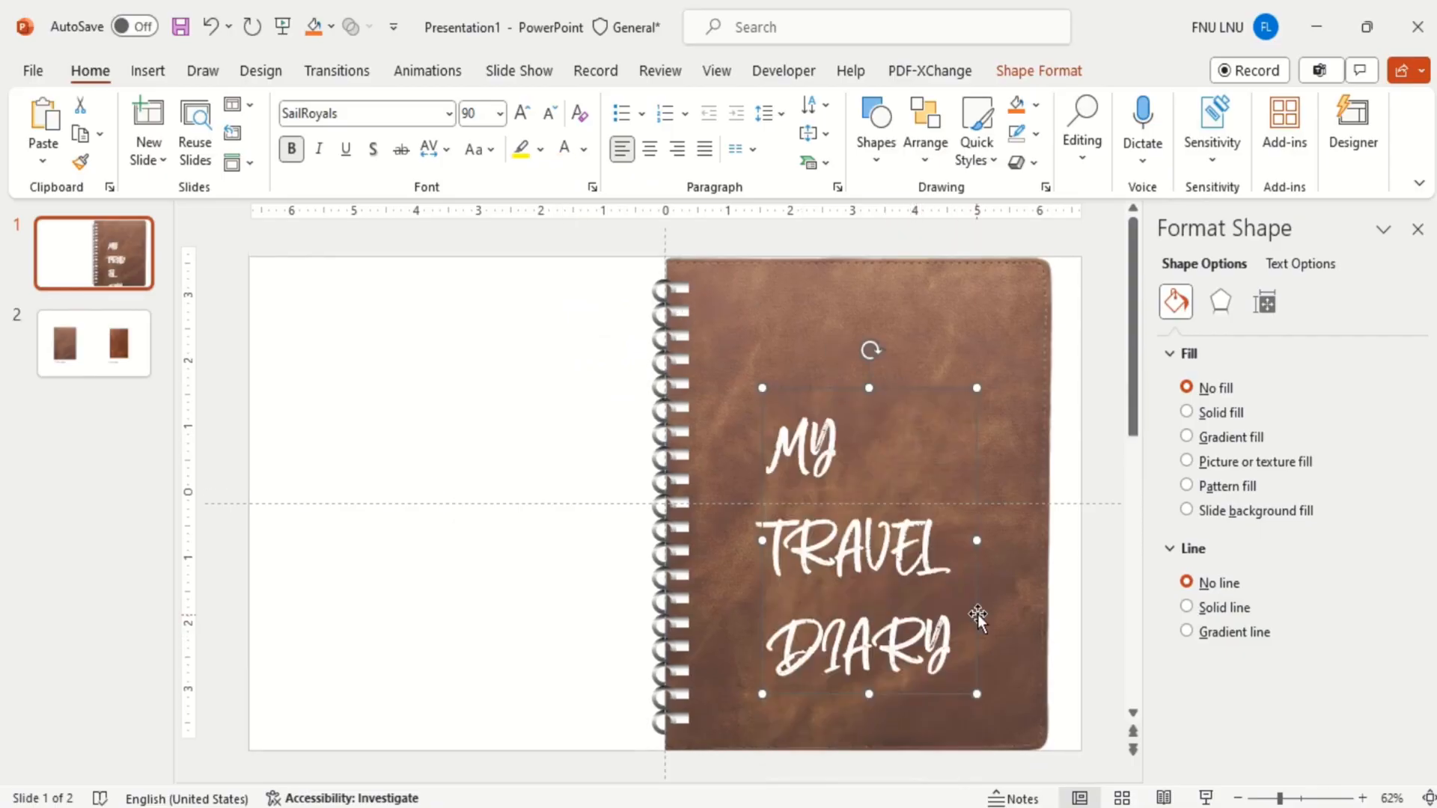
{"action": "left_click", "coordinate": [649, 149]}
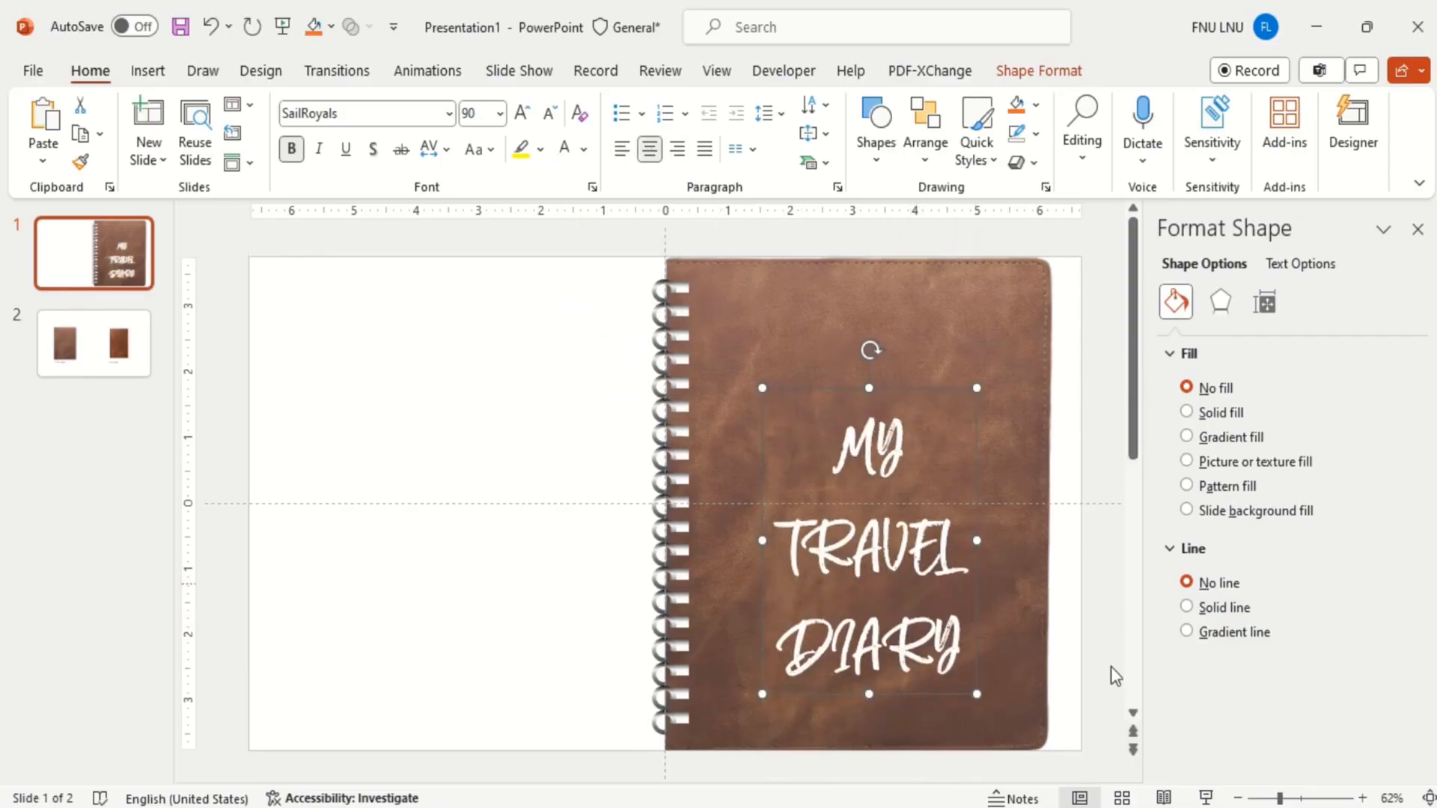
Step: Centre the title box across the leather cover, aligned to the slide's middle, and apply a text shadow to it
{"action": "left_click_drag", "start_coordinate": [976, 628], "coordinate": [967, 577]}
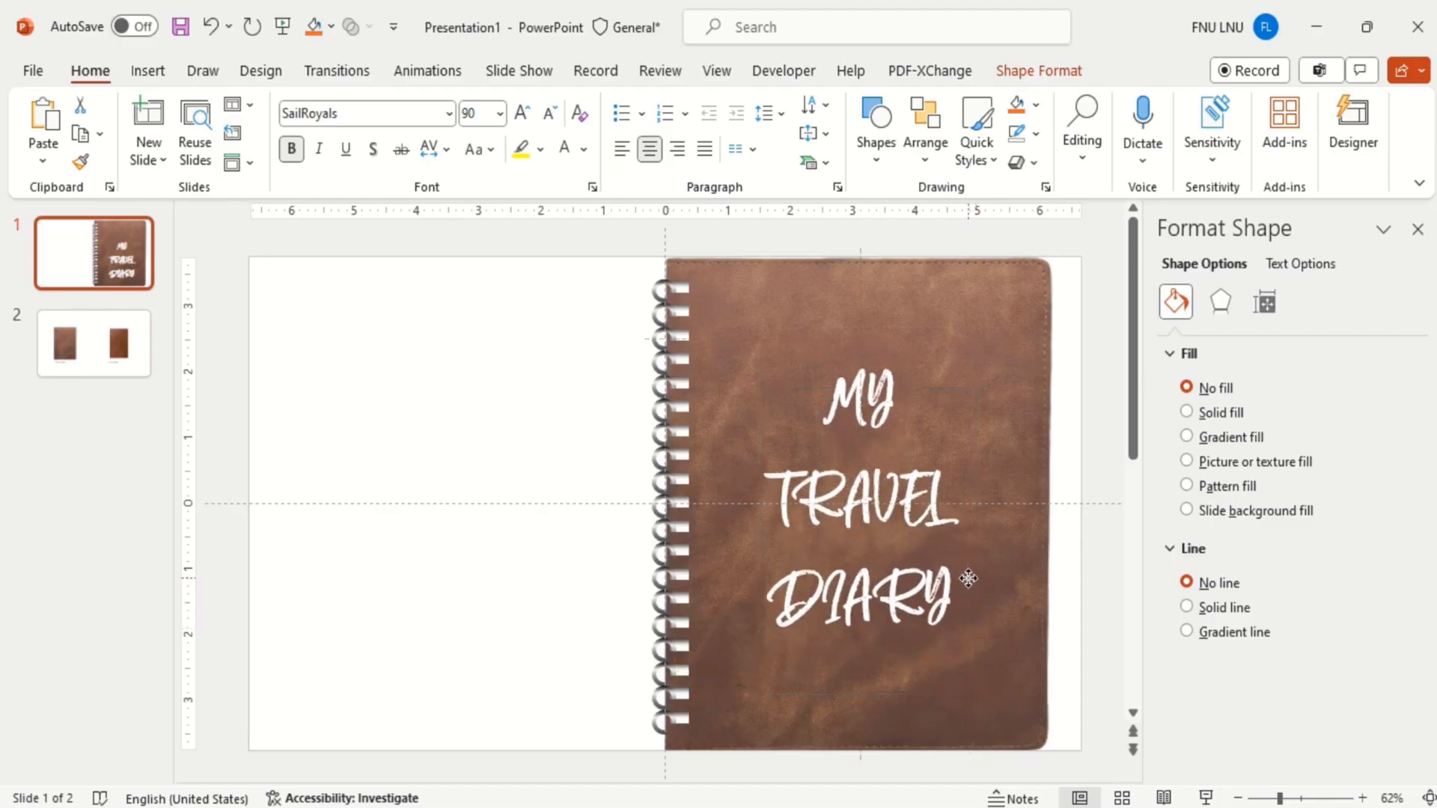
{"action": "left_click", "coordinate": [1041, 64]}
{"action": "left_click", "coordinate": [1234, 105]}
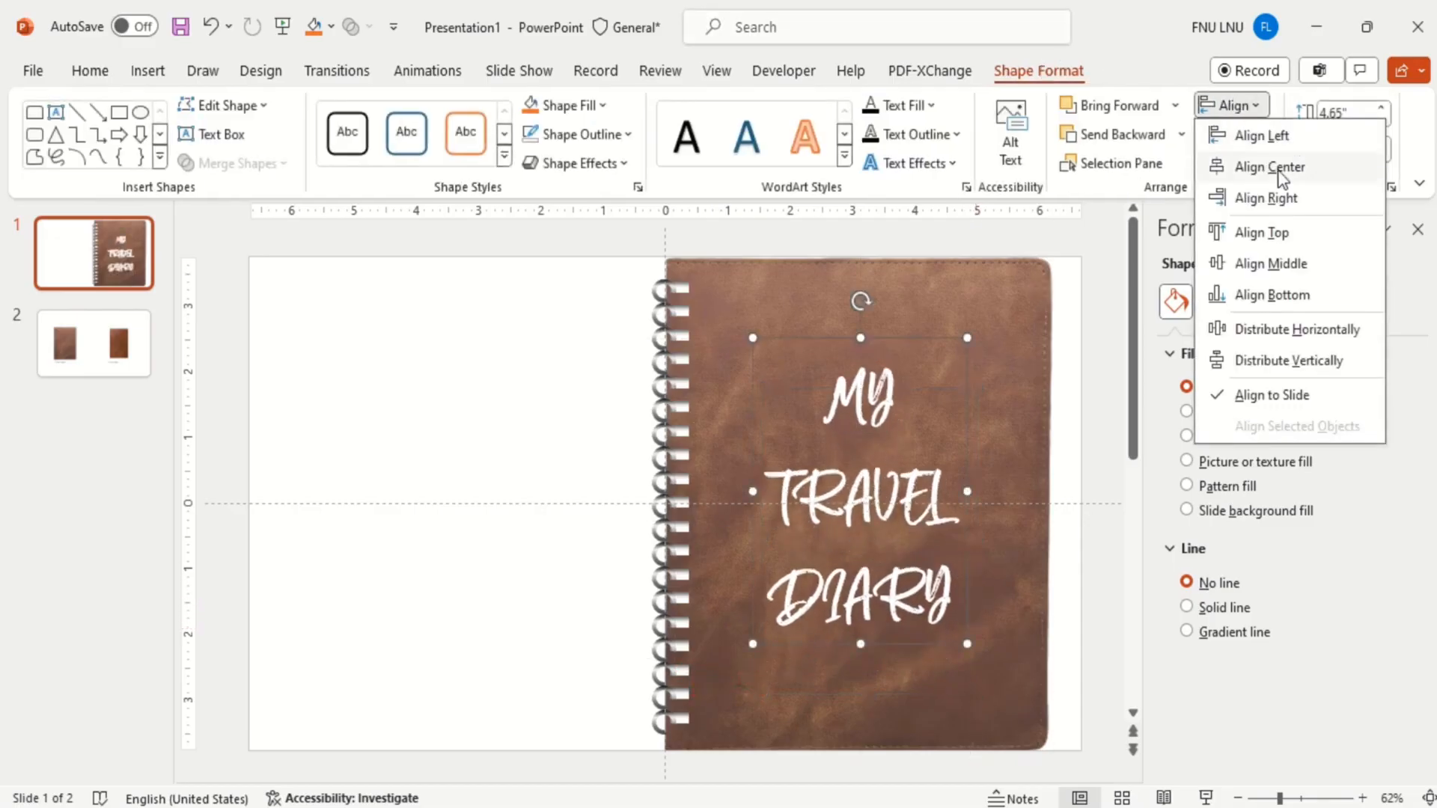
{"action": "left_click", "coordinate": [1266, 263]}
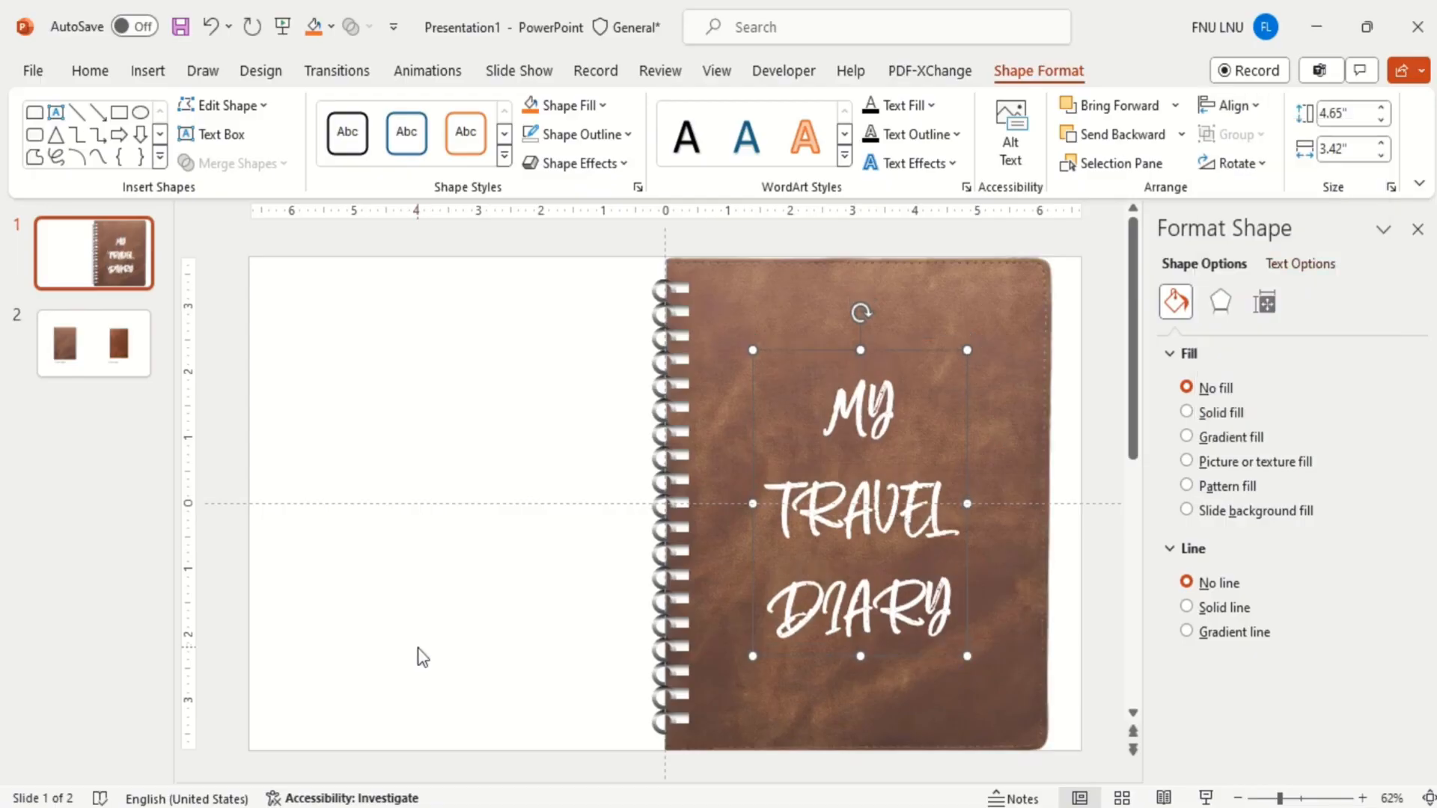
{"action": "left_click", "coordinate": [100, 72]}
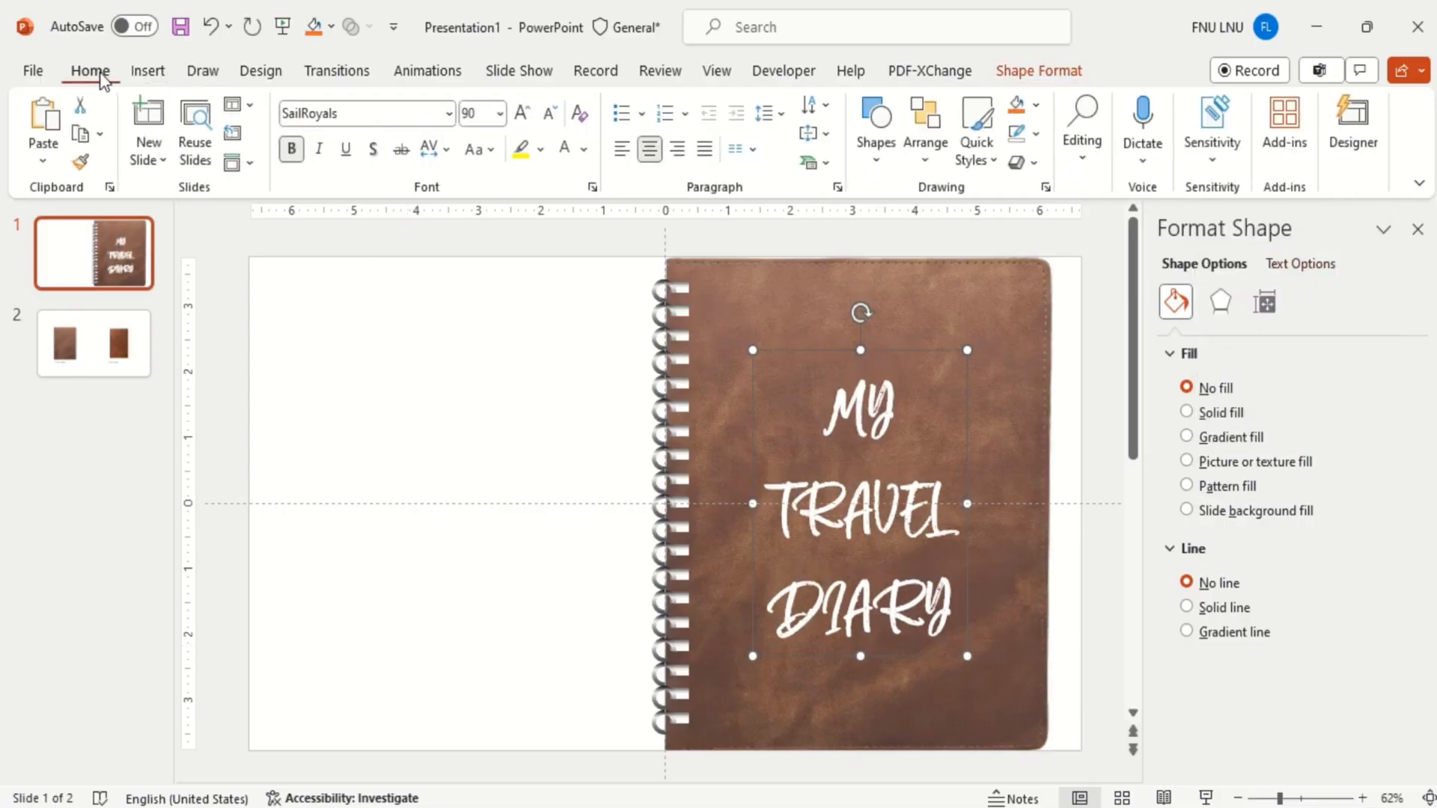
{"action": "left_click", "coordinate": [374, 151]}
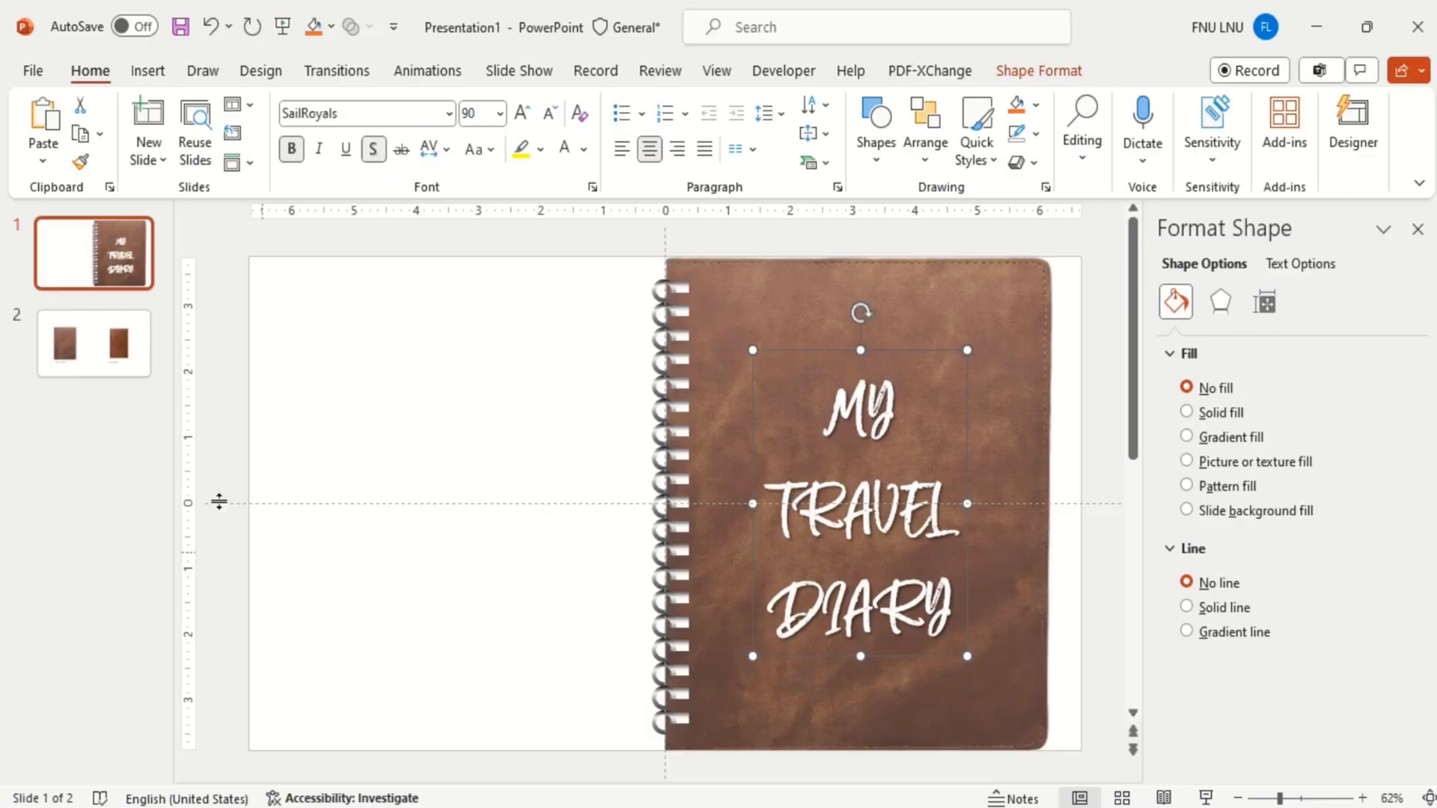
Step: Duplicate slide 1 and delete the title text box from the copy
{"action": "left_click", "coordinate": [114, 268]}
{"action": "right_click", "coordinate": [94, 249]}
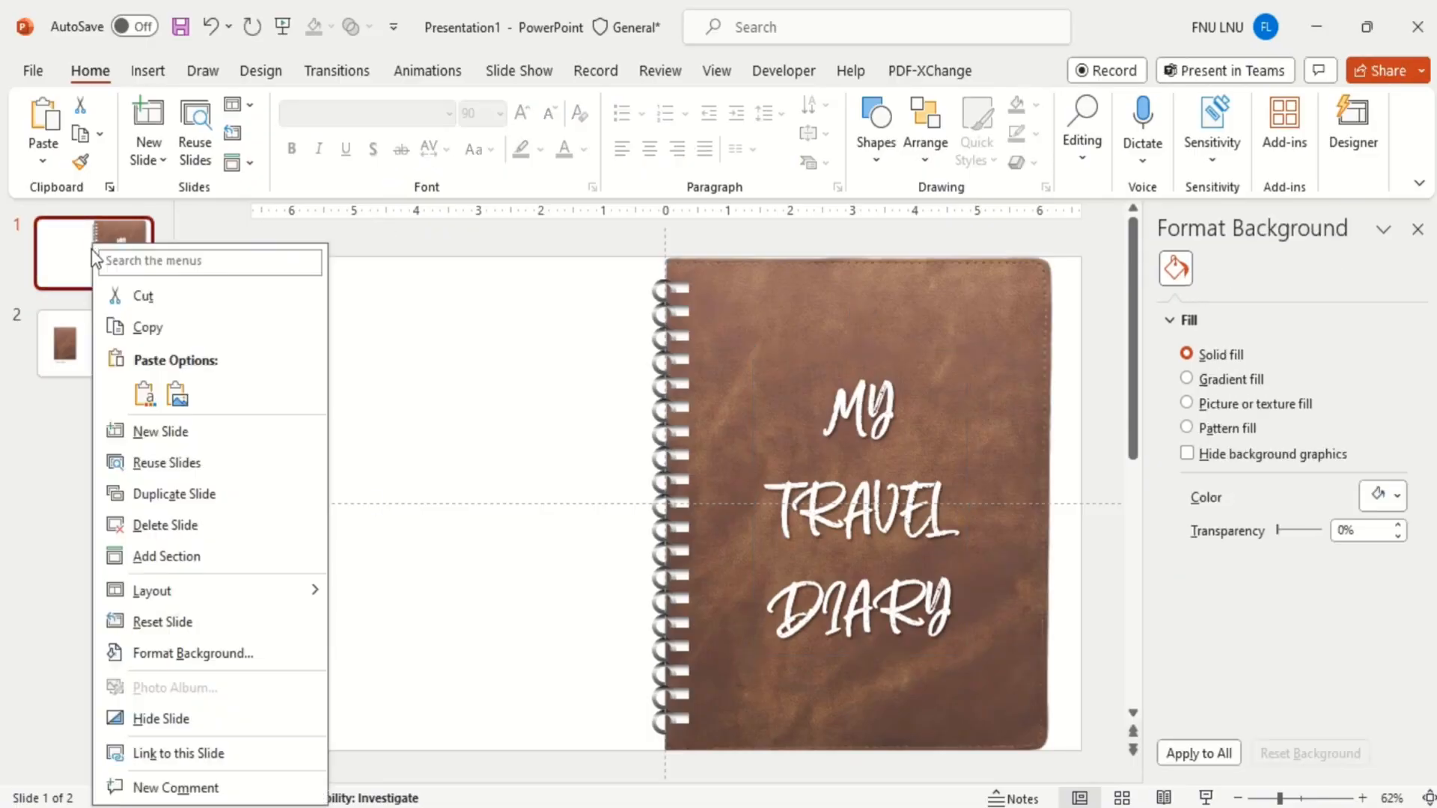
{"action": "left_click", "coordinate": [201, 495]}
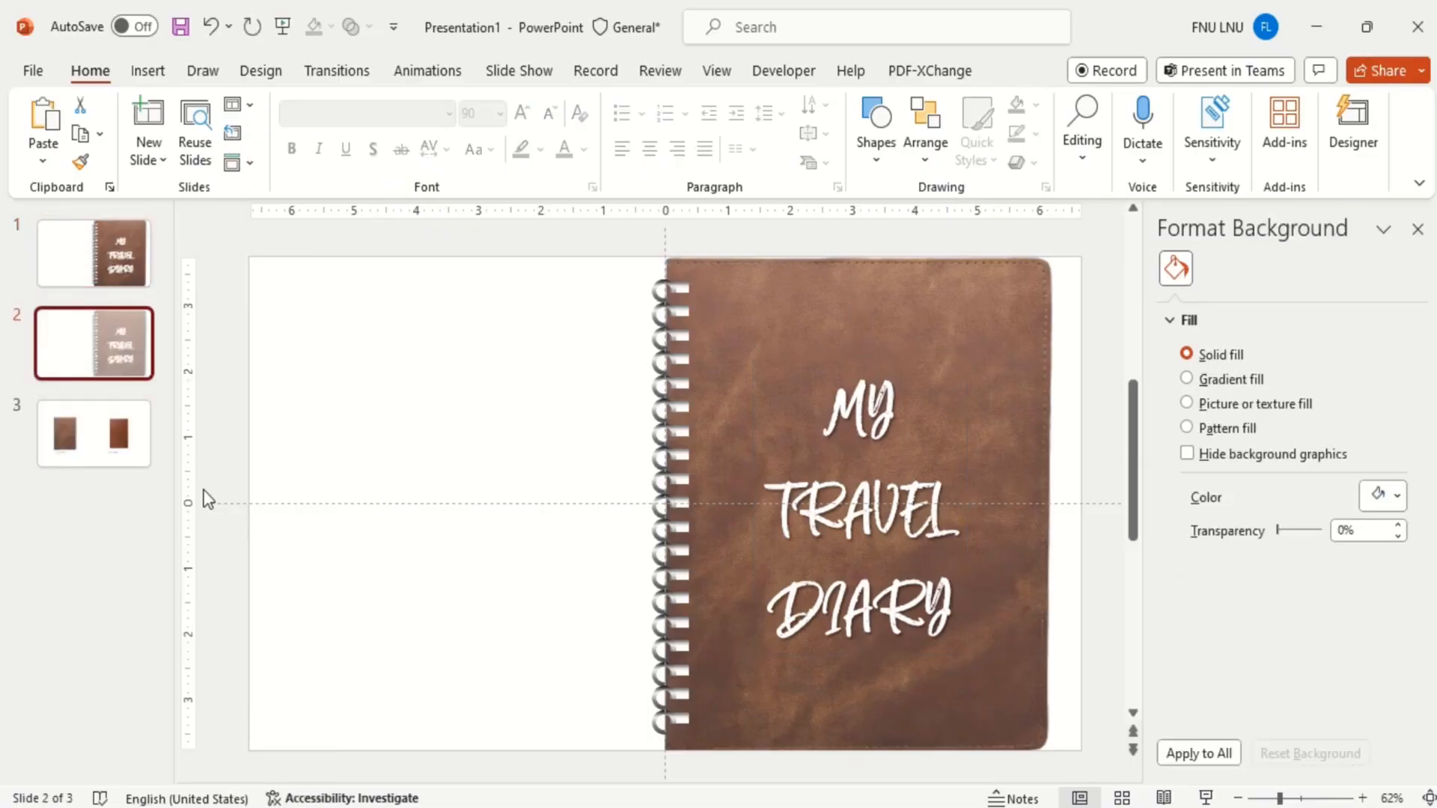
{"action": "left_click", "coordinate": [787, 374]}
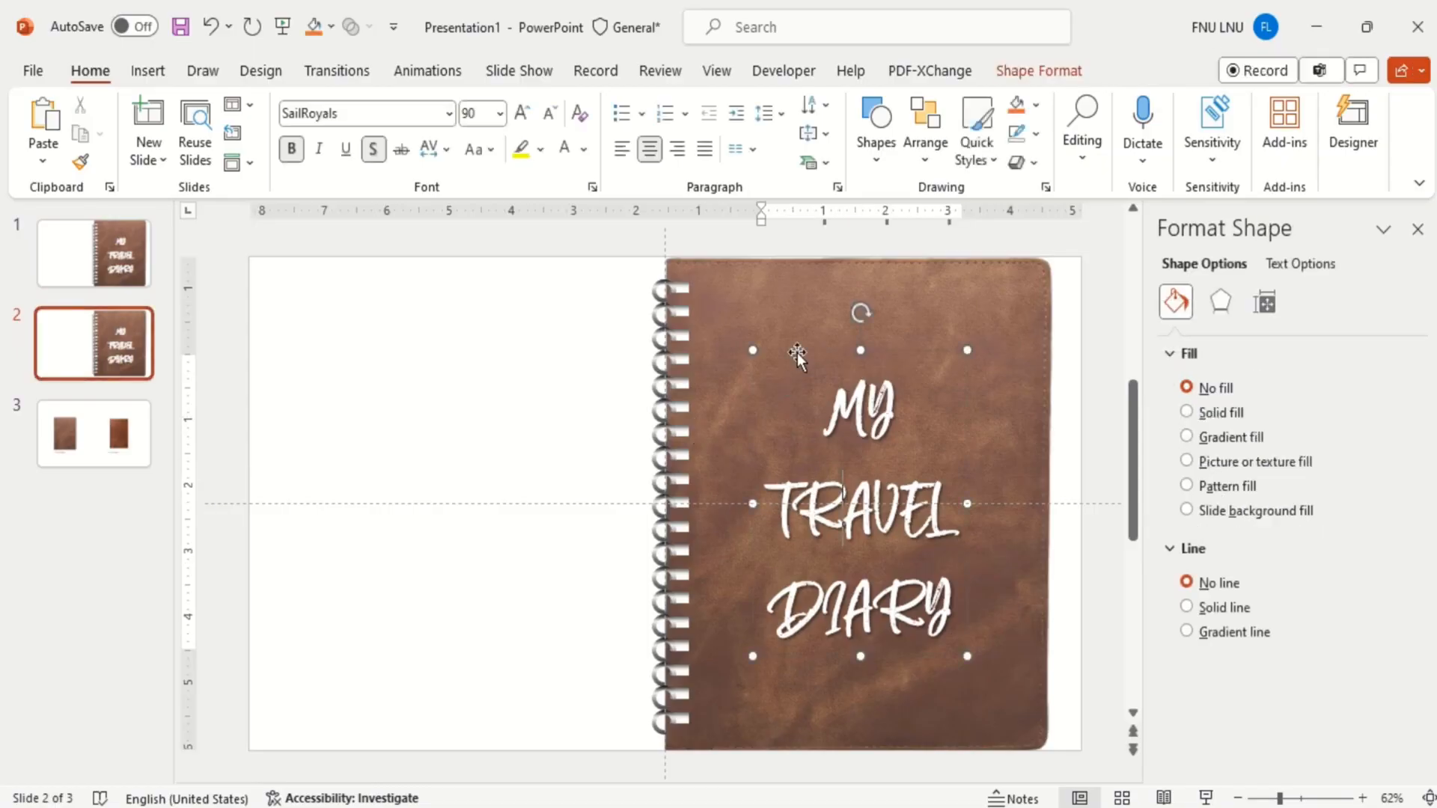
{"action": "key", "text": "Delete"}
Step: Copy the "Inner page" picture from slide 3 and use it as the picture fill of the cover on slide 2
{"action": "left_click", "coordinate": [857, 370]}
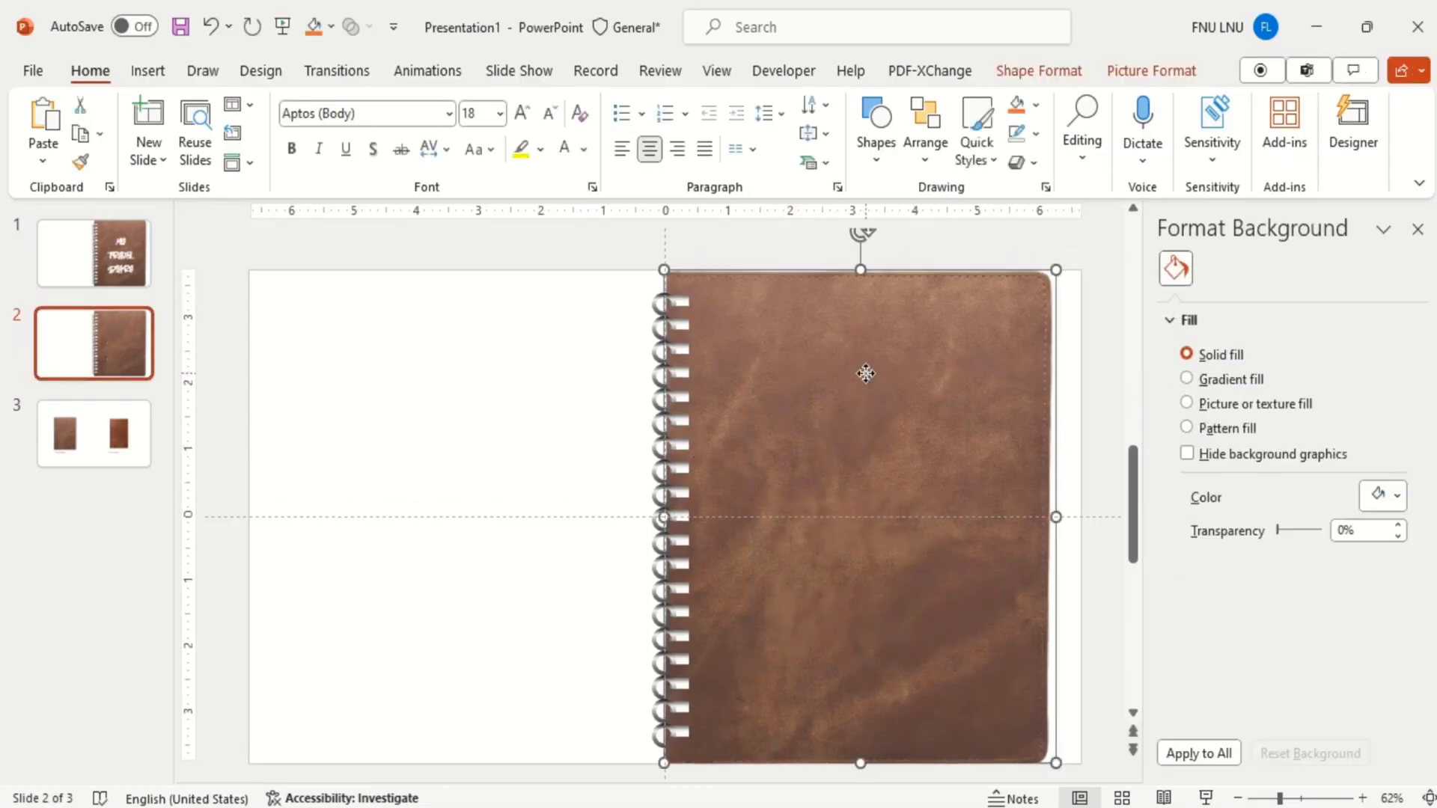
{"action": "left_click", "coordinate": [123, 439]}
{"action": "left_click", "coordinate": [862, 604]}
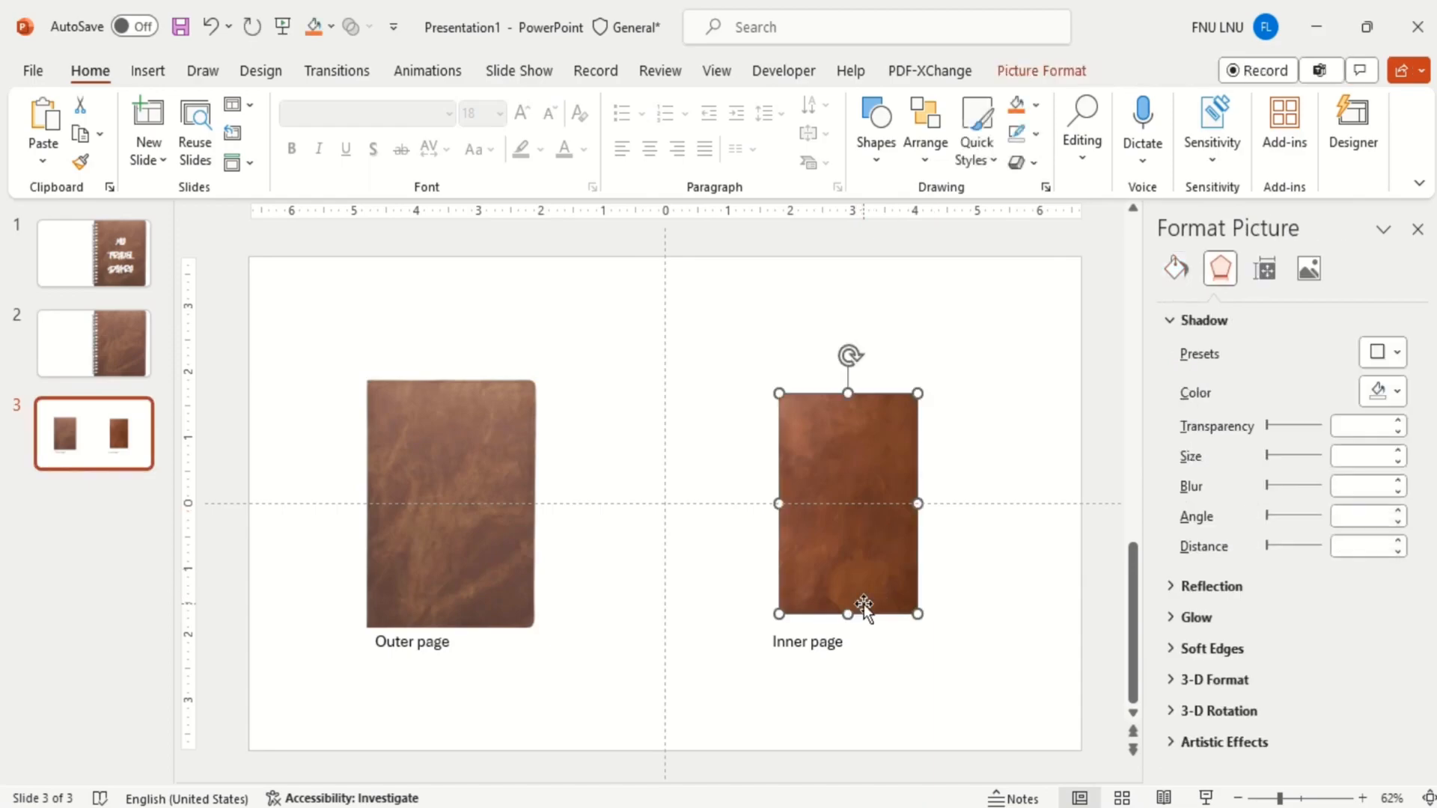
{"action": "right_click", "coordinate": [863, 604]}
{"action": "left_click", "coordinate": [944, 157]}
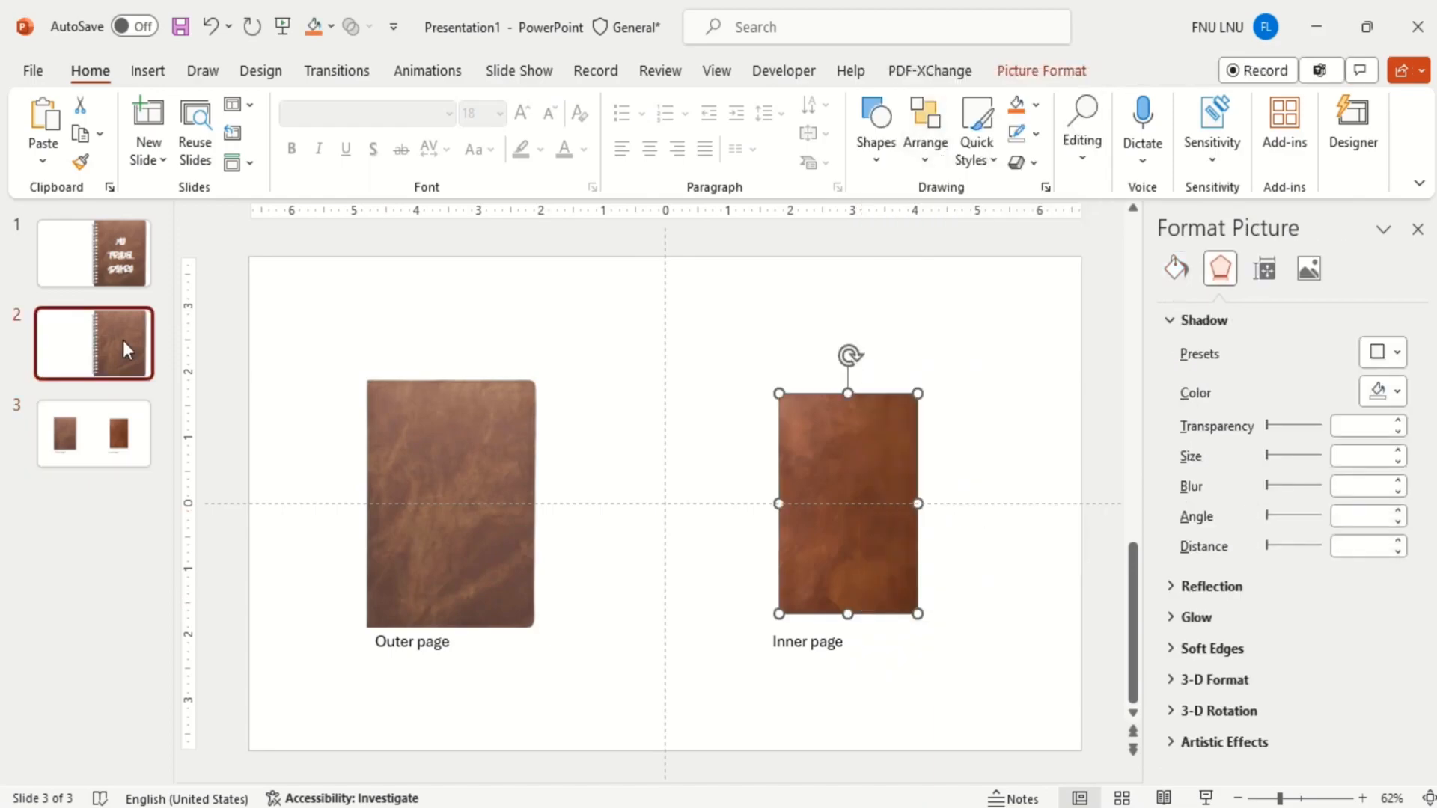
{"action": "left_click", "coordinate": [124, 341]}
{"action": "left_click", "coordinate": [901, 362]}
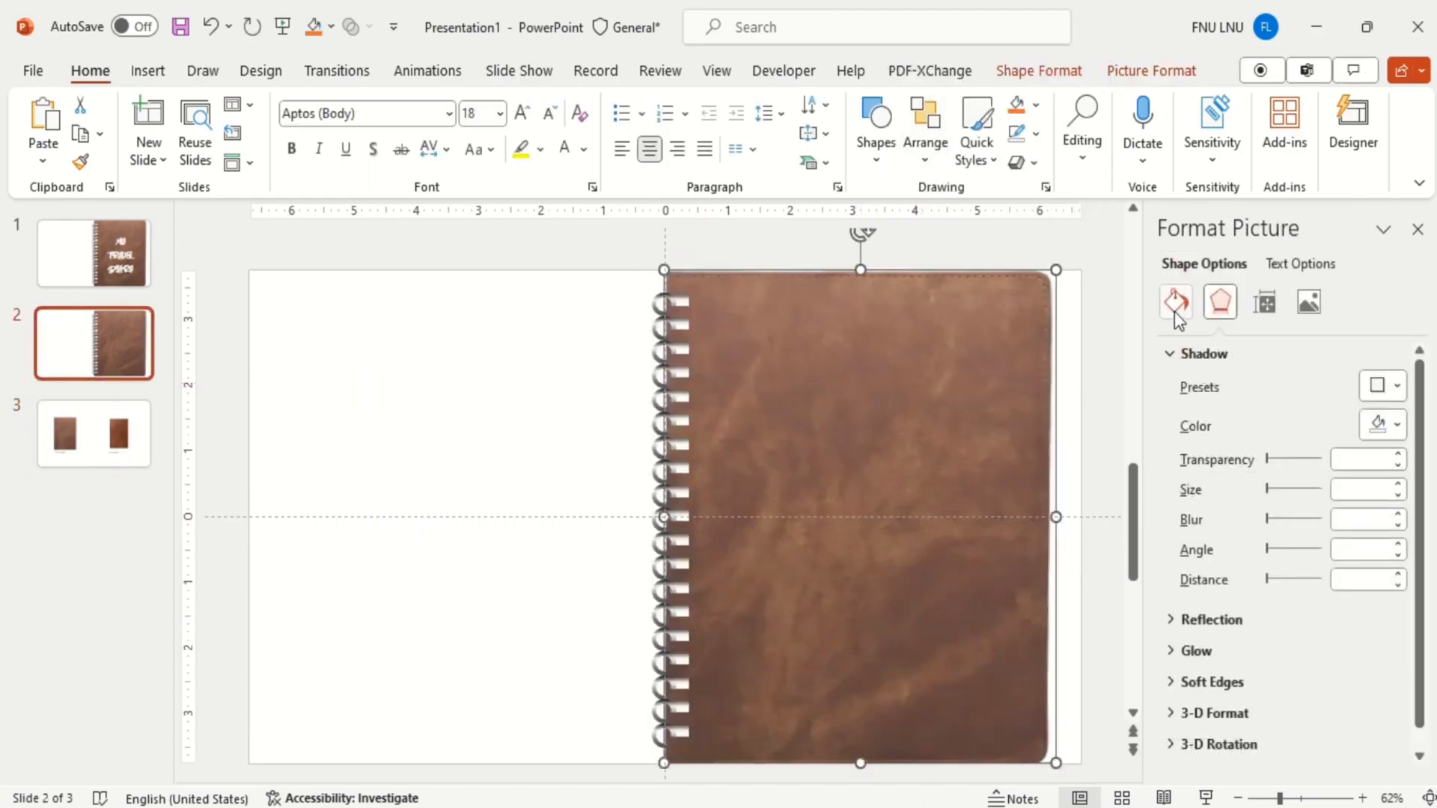
{"action": "left_click", "coordinate": [1175, 304]}
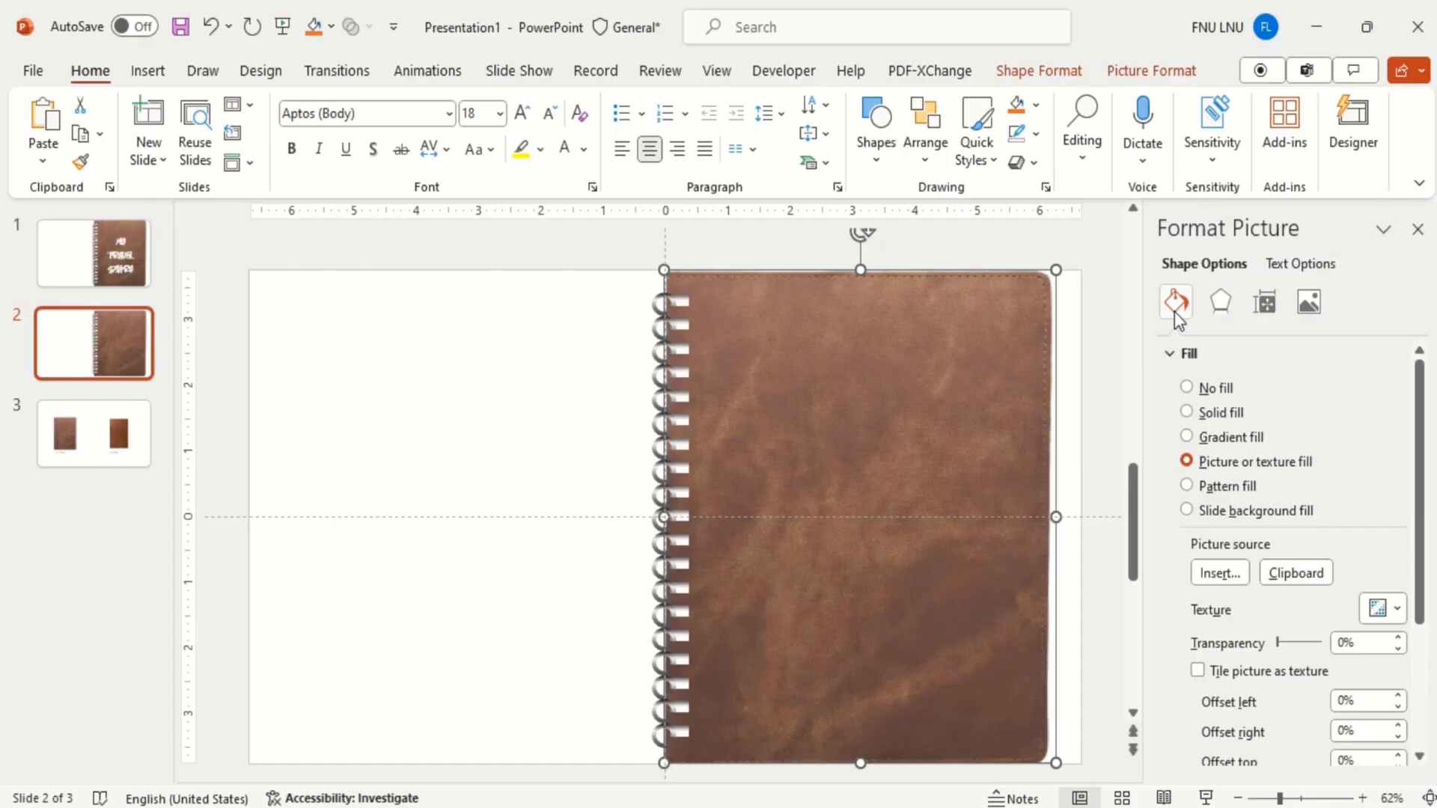
{"action": "left_click", "coordinate": [1290, 573]}
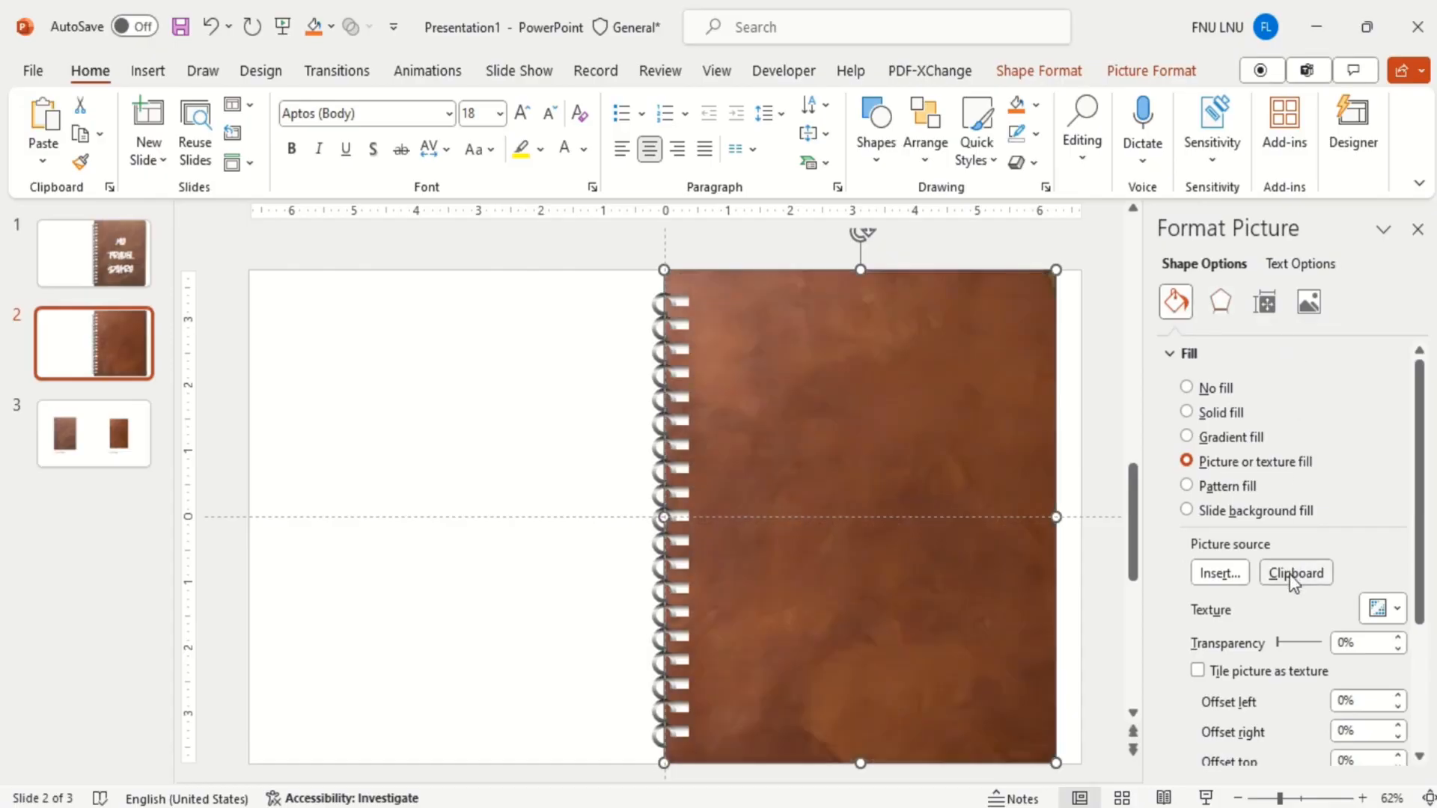
Step: Place a matching 7.5 by 6.27 inch inner page on the left half of slide 2 and send it behind the rings
{"action": "key", "text": "ctrl+v"}
{"action": "left_click_drag", "start_coordinate": [883, 463], "coordinate": [477, 438]}
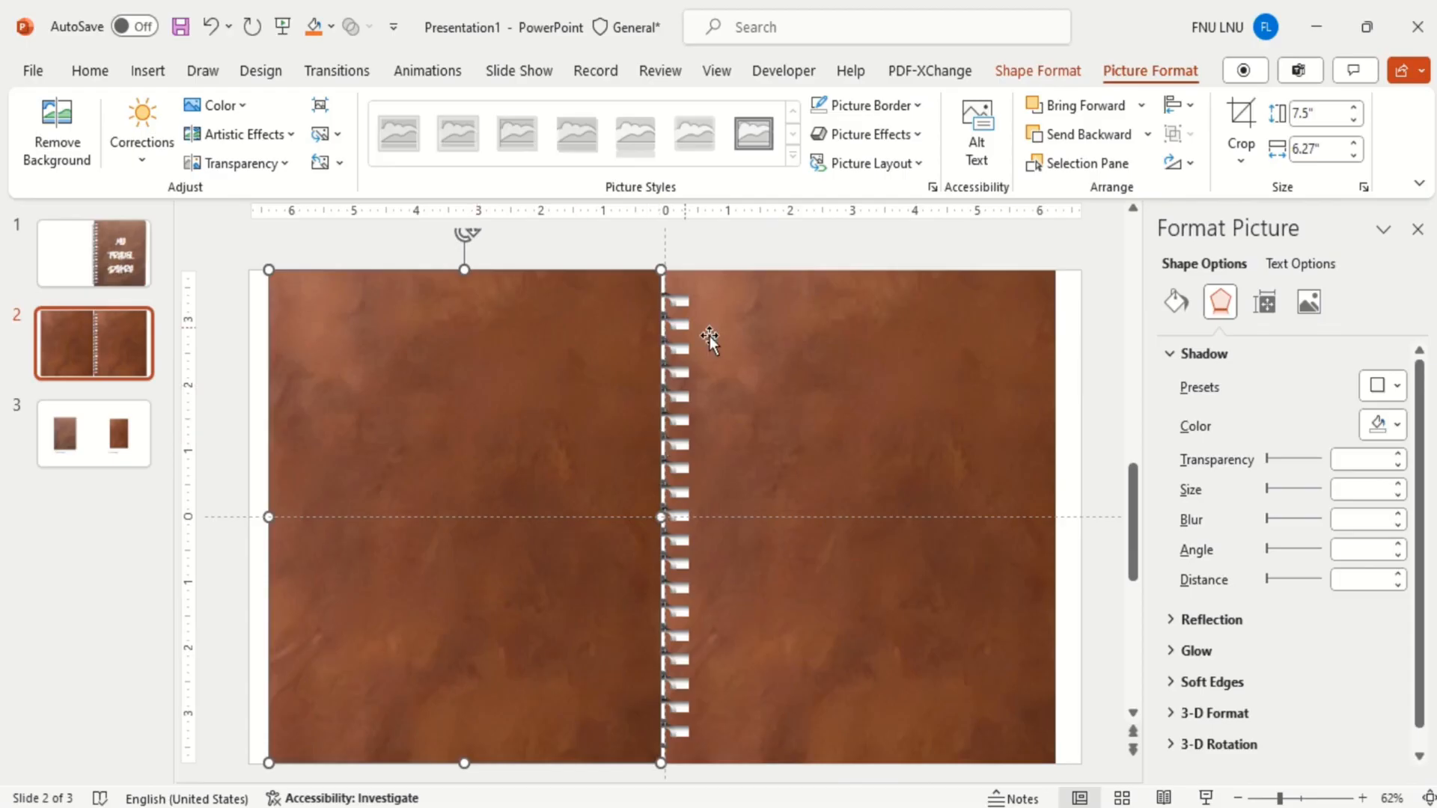
{"action": "left_click", "coordinate": [1147, 134]}
{"action": "left_click", "coordinate": [1107, 196]}
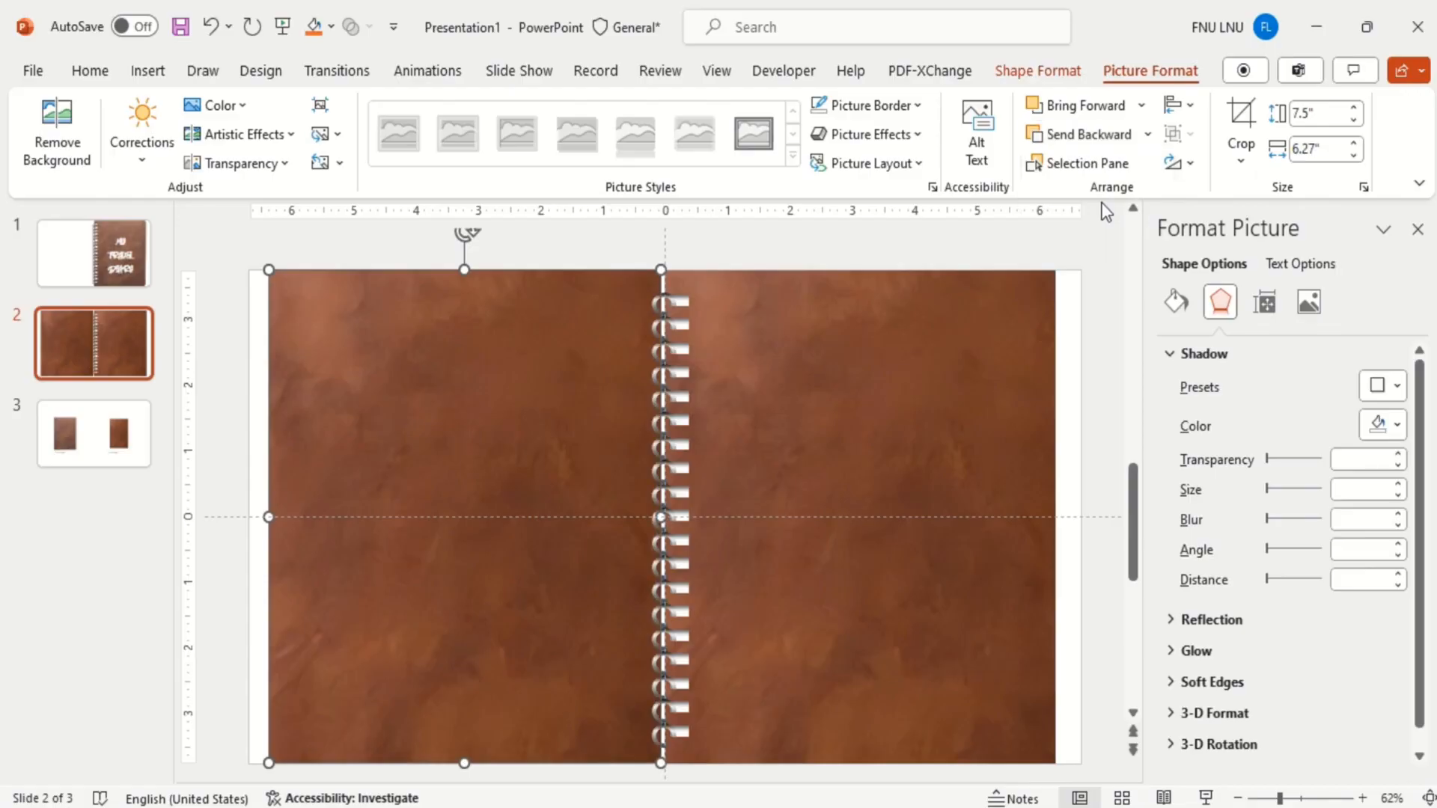
Step: Group the white rectangles along the spine and place a duplicate of the group on the left page, directly beside the original
{"action": "left_click_drag", "start_coordinate": [767, 761], "coordinate": [649, 232]}
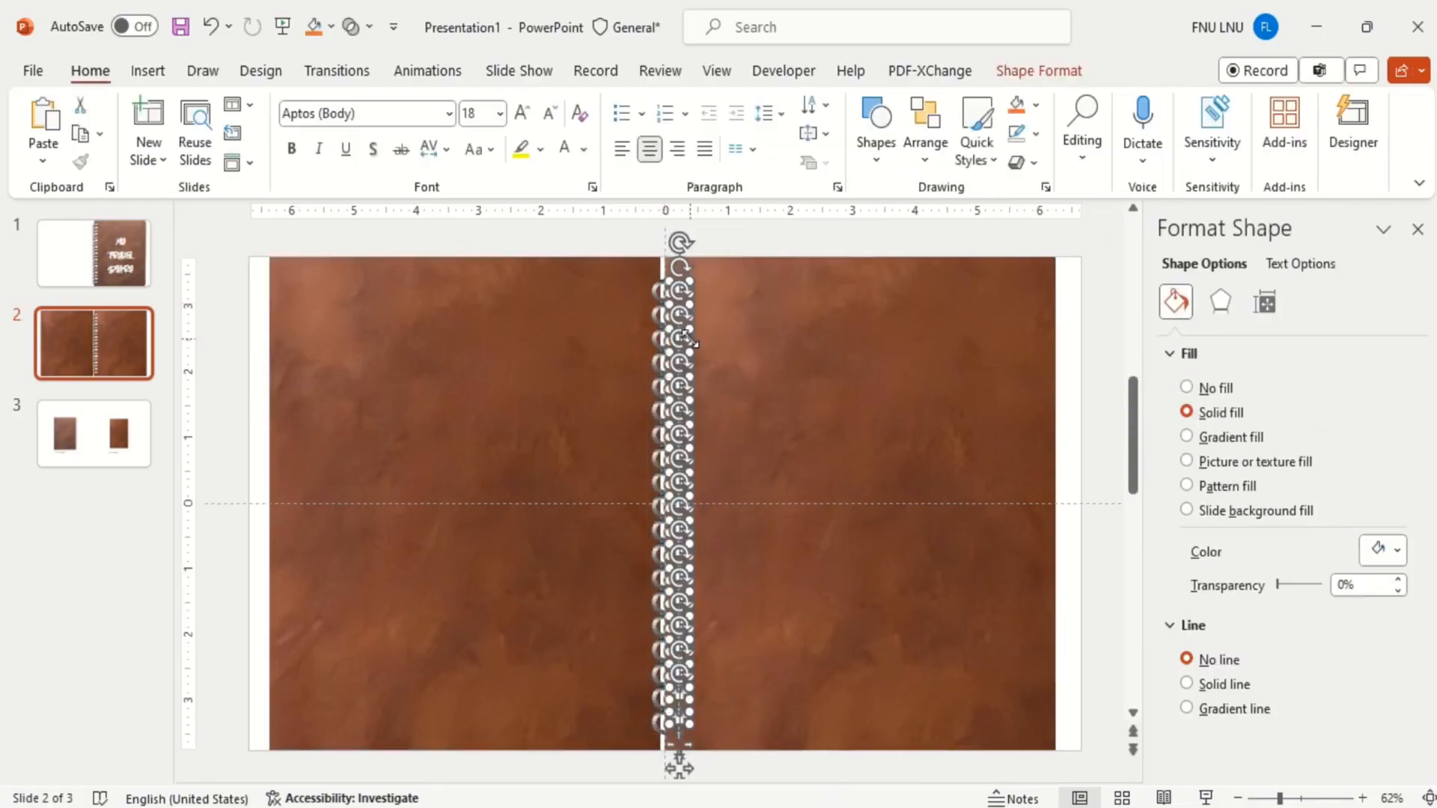
{"action": "key", "text": "ctrl+g"}
{"action": "left_click", "coordinate": [1038, 71]}
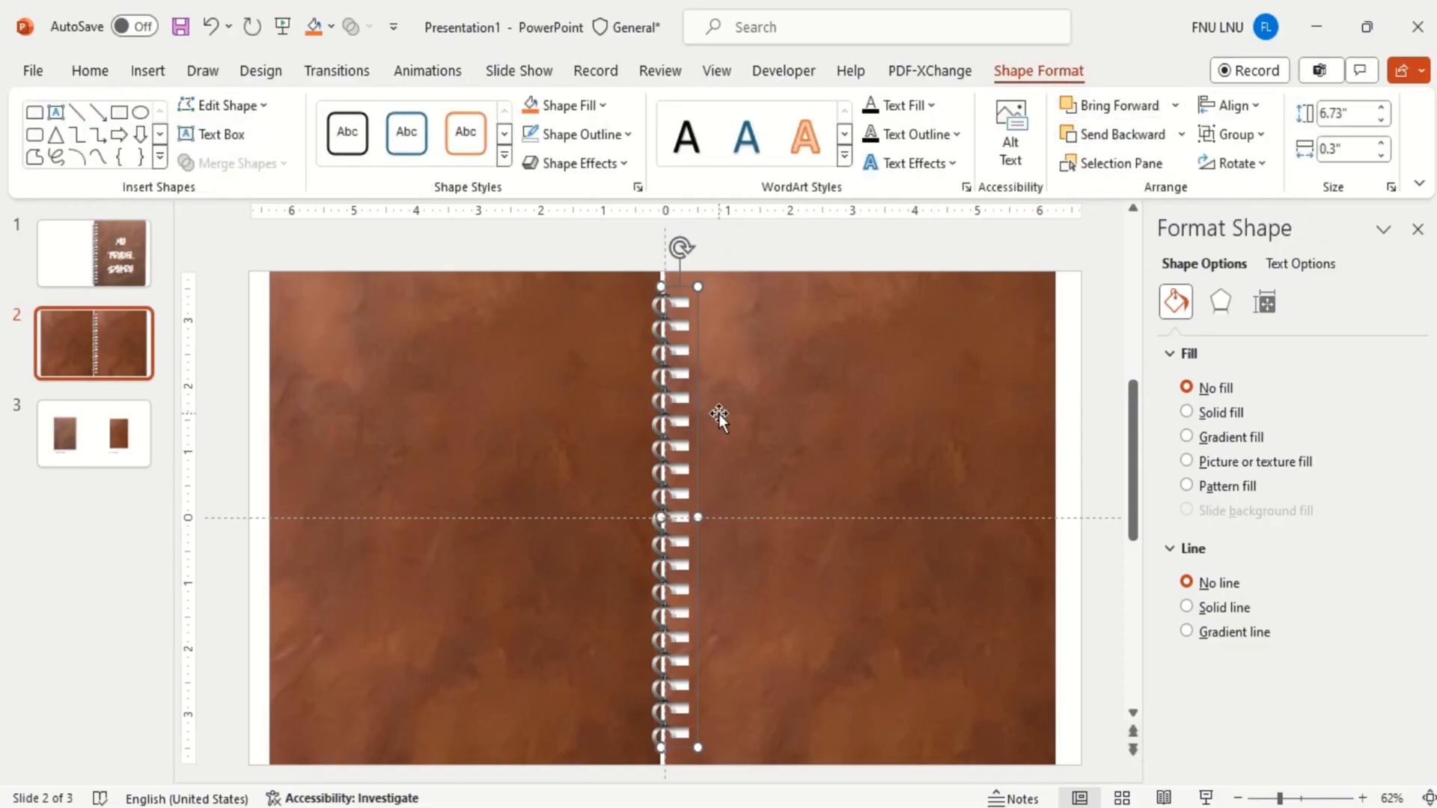
{"action": "key", "text": "ctrl+d"}
{"action": "left_click_drag", "start_coordinate": [706, 386], "coordinate": [660, 374]}
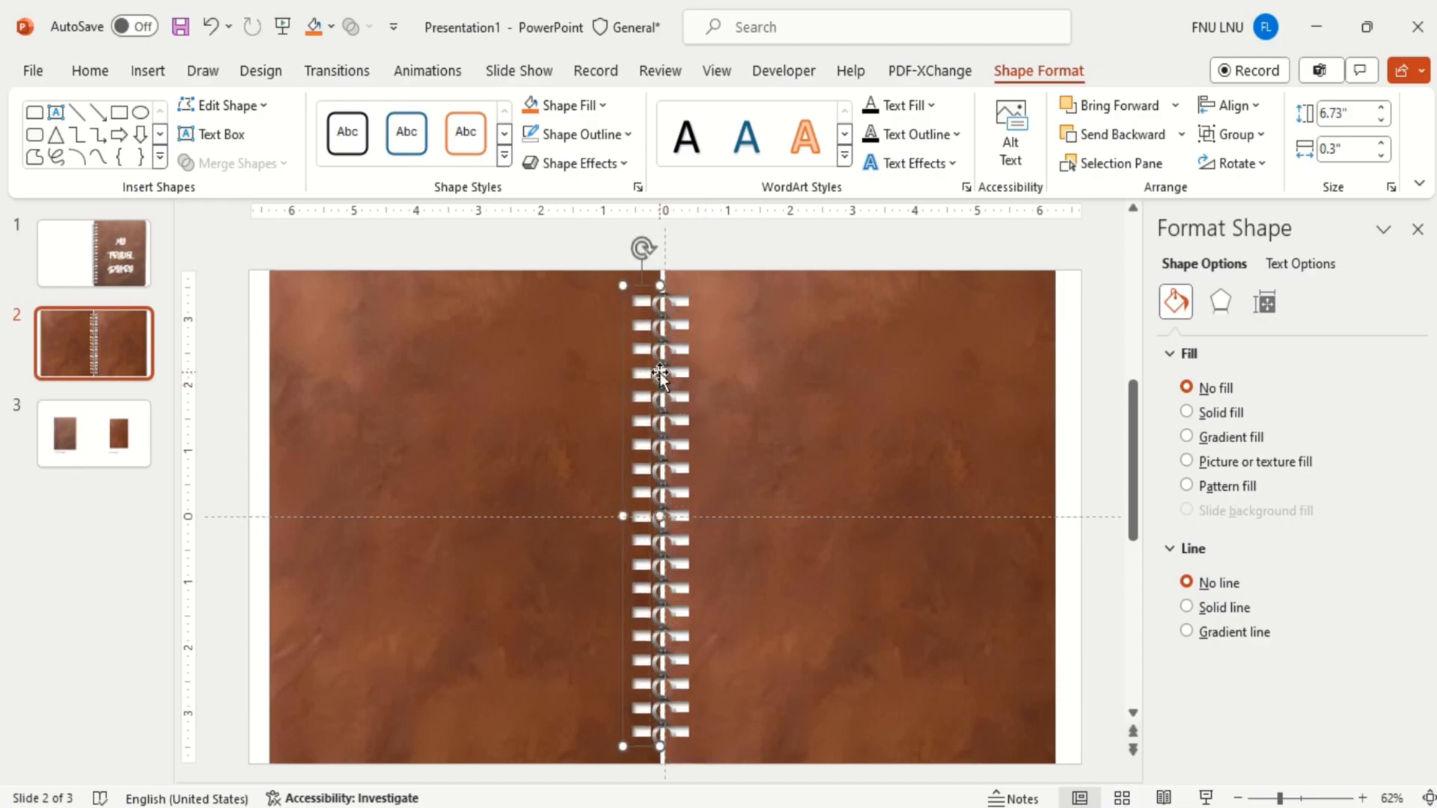
{"action": "key", "text": "Left"}
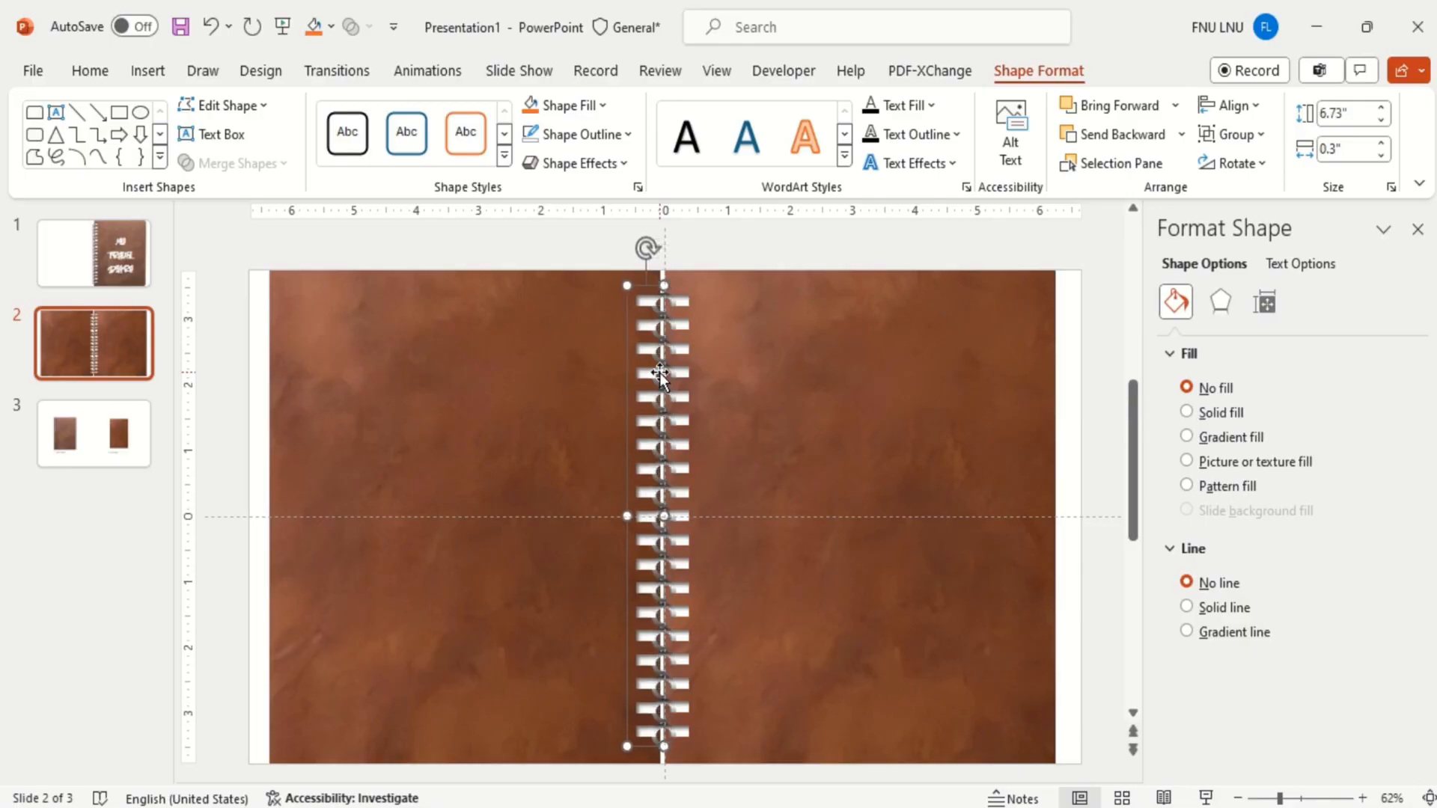
{"action": "key", "text": "ctrl+Left"}
{"action": "key", "text": "ctrl+Right"}
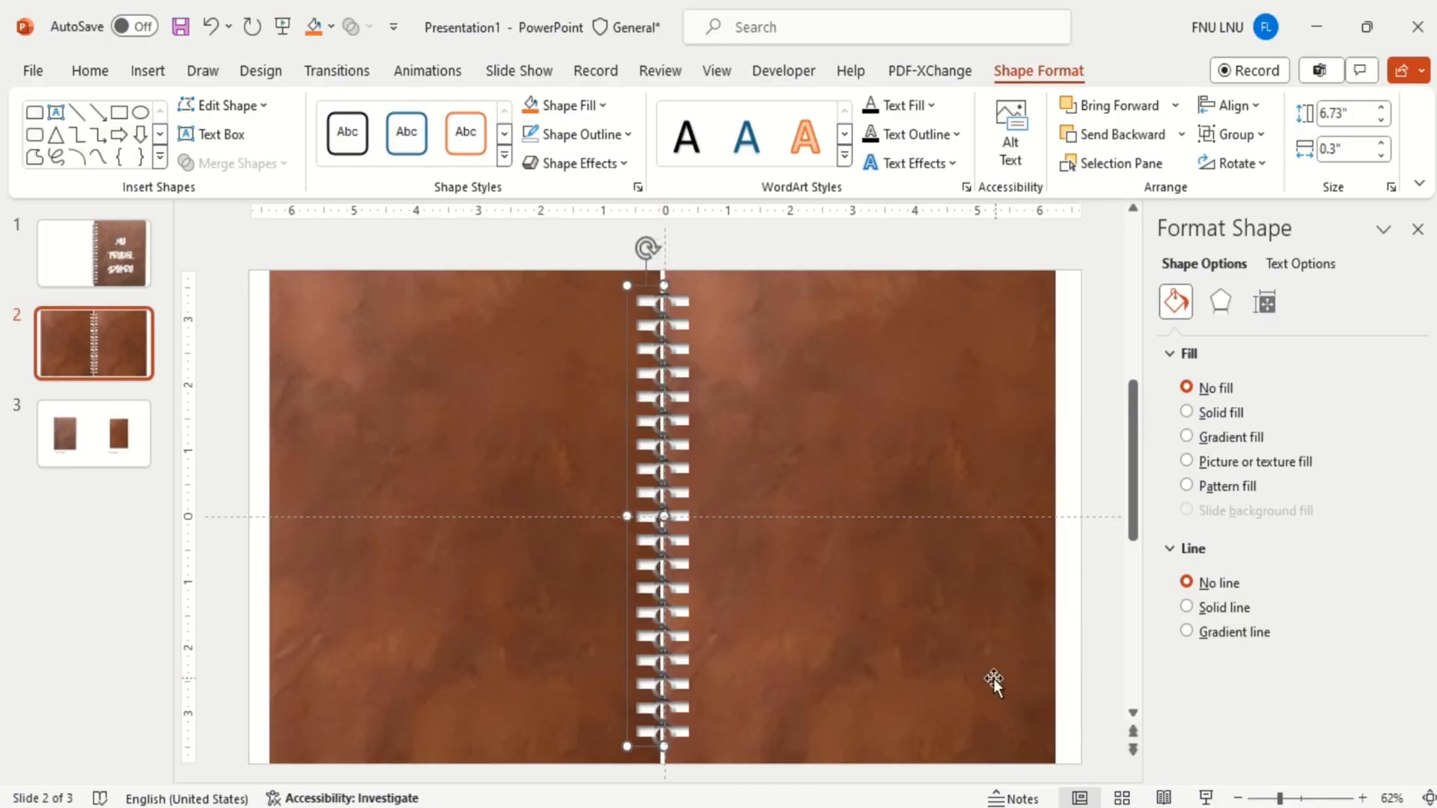